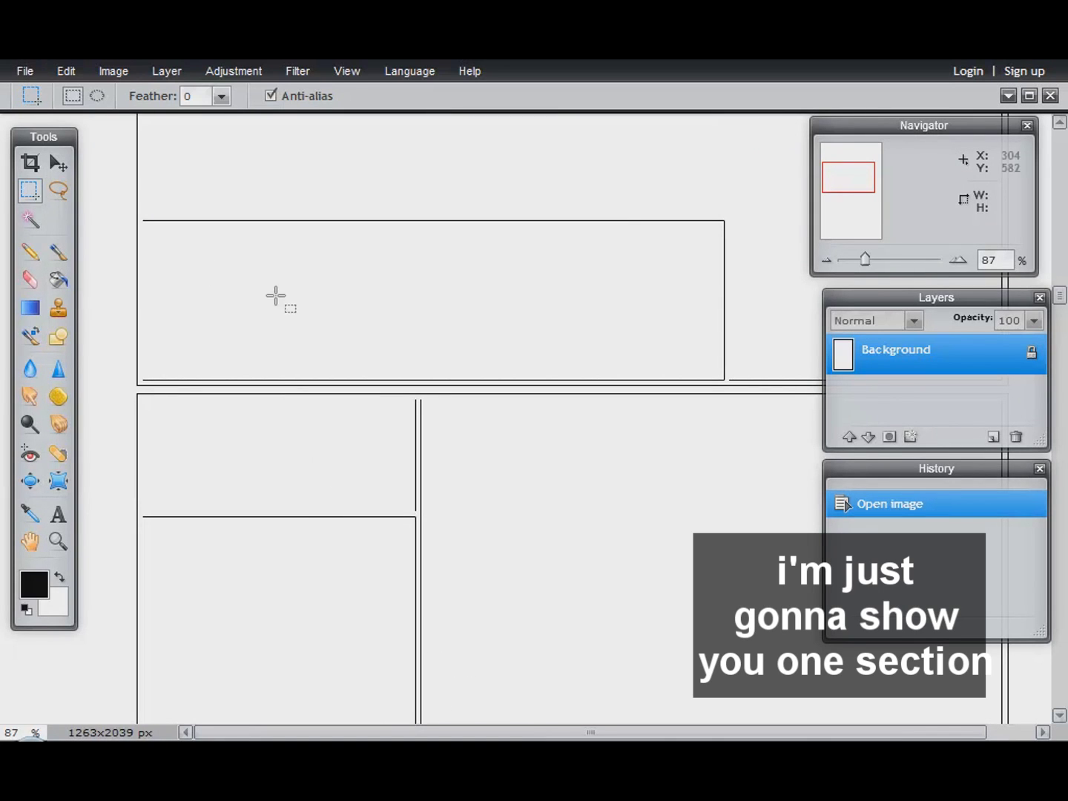
# Step: Open the blurred multicoloured texture image from the computer alongside the template
pyautogui.click(30, 72)
pyautogui.click(38, 113)
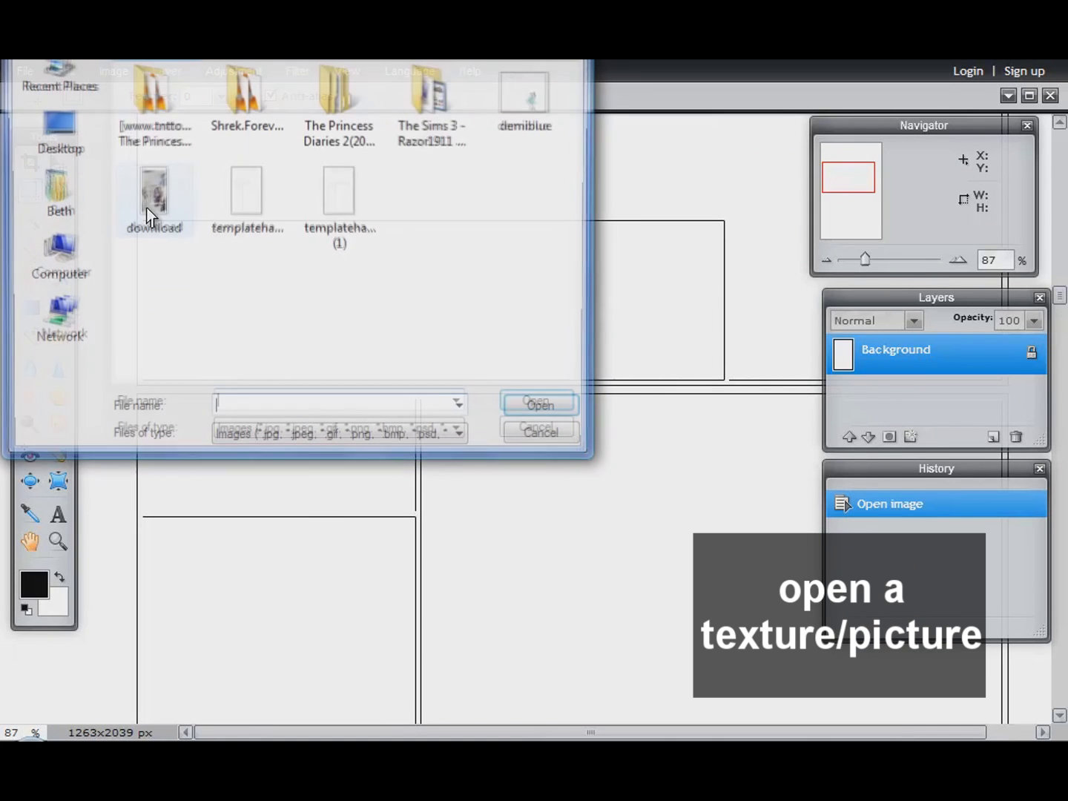
pyautogui.moveTo(570, 241); pyautogui.dragTo(570, 281)
pyautogui.click(460, 357)
pyautogui.doubleClick(460, 358)
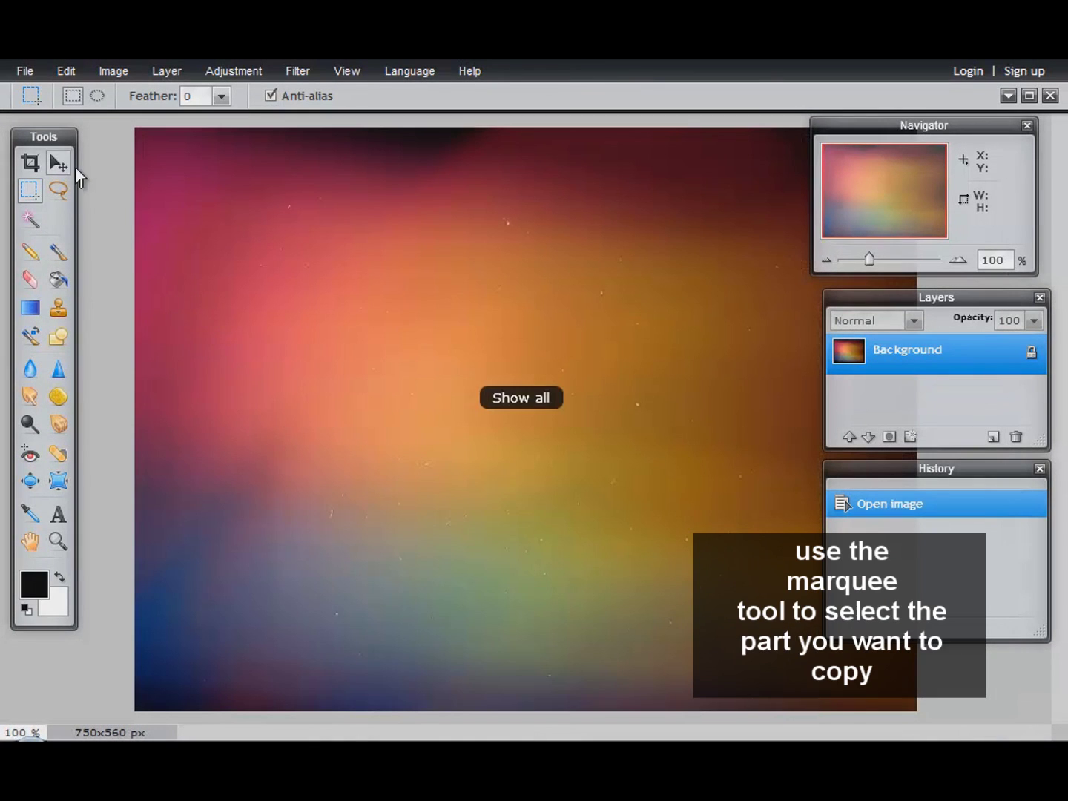
# Step: Copy a rectangular area of about 564 × 245 px from the texture and close that image without saving
pyautogui.moveTo(218, 231); pyautogui.dragTo(760, 450)
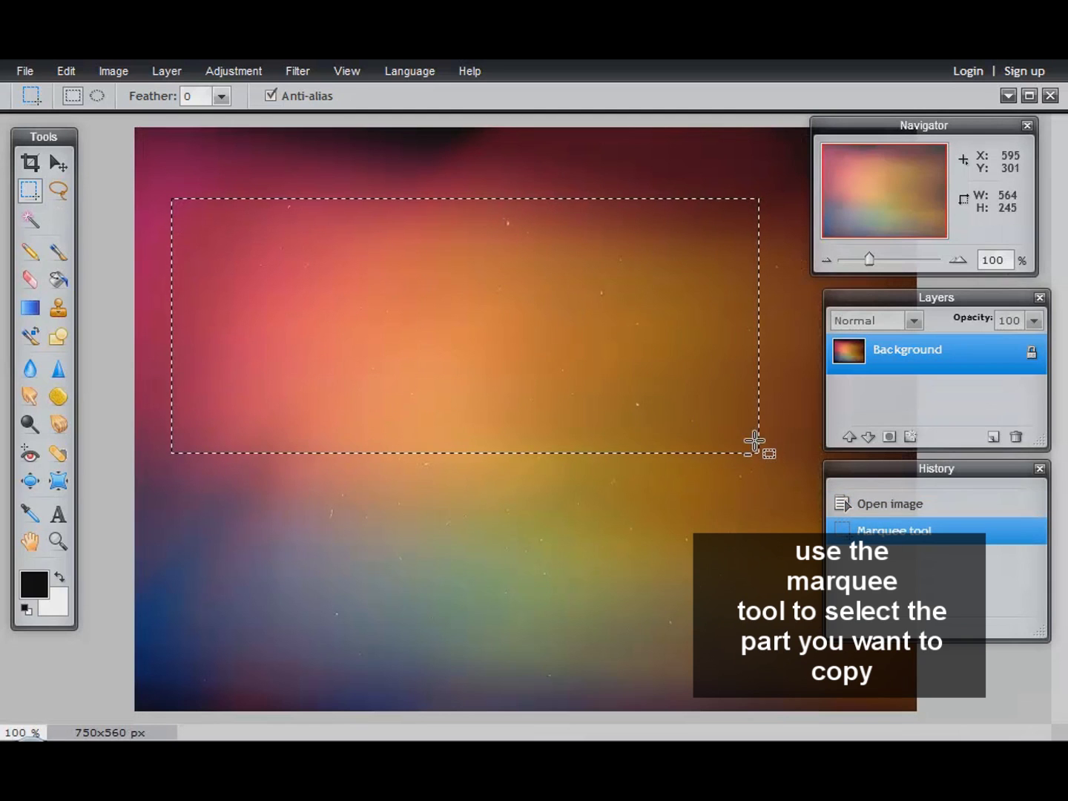
pyautogui.hotkey('ctrl', 'c')
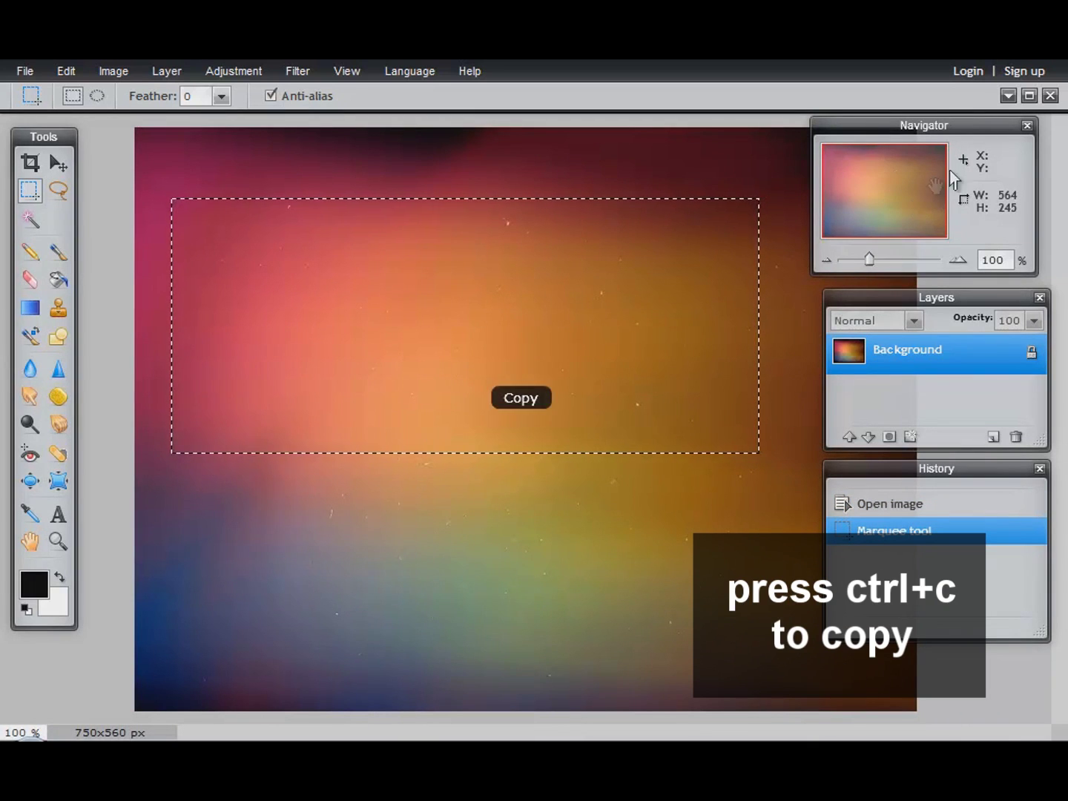
pyautogui.click(1051, 96)
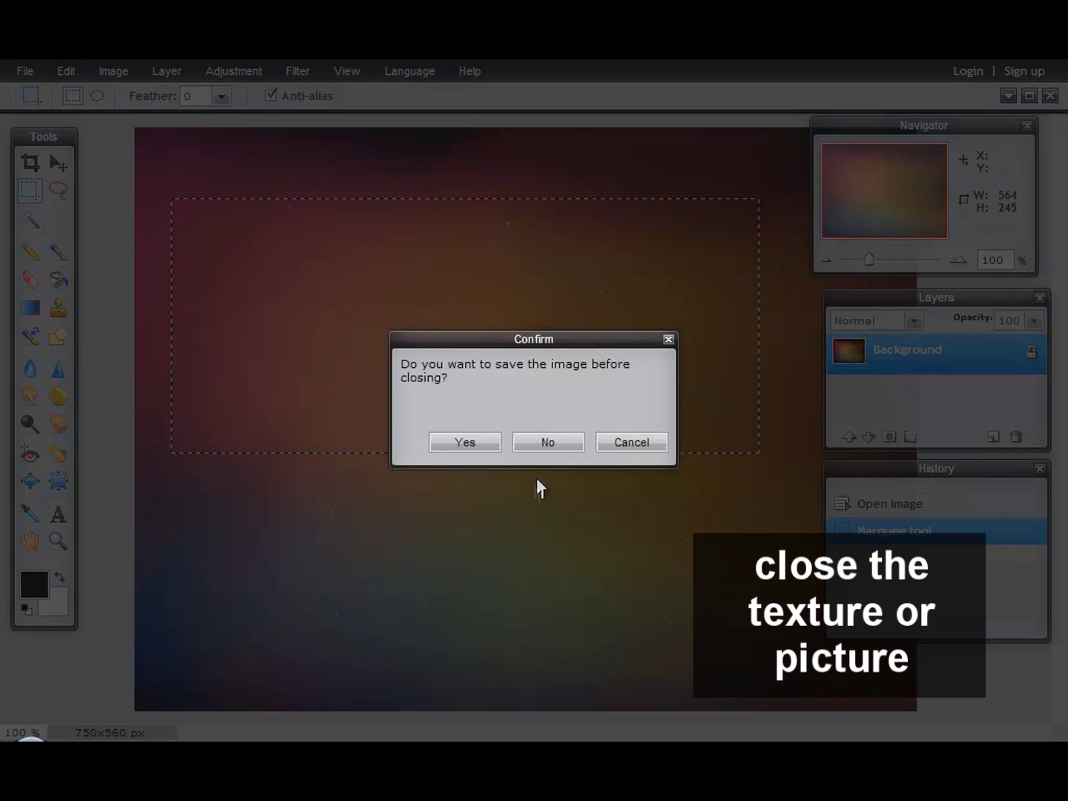
pyautogui.click(559, 443)
# Step: Paste the copied texture into the template and move it toward the wide upper panel
pyautogui.hotkey('ctrl', 'v')
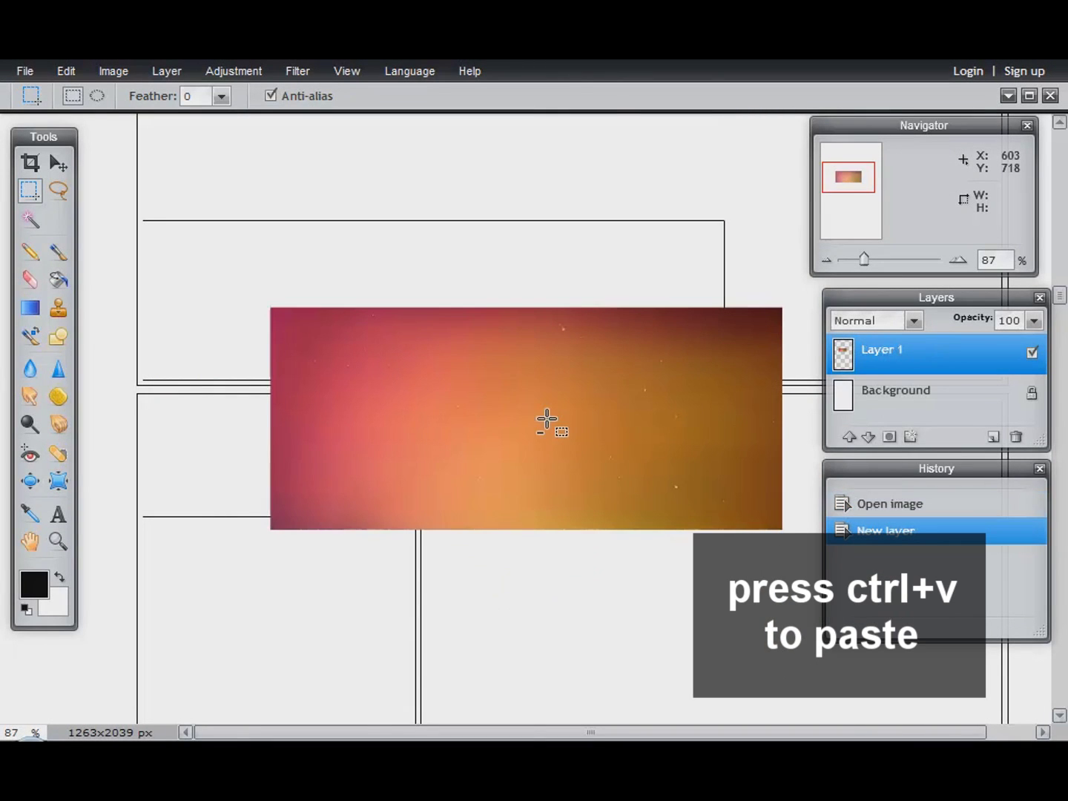
pyautogui.click(58, 162)
pyautogui.moveTo(222, 336); pyautogui.dragTo(273, 330)
# Step: Free-transform the texture layer to fit the wide upper panel's outline and apply the changes
pyautogui.click(74, 72)
pyautogui.click(88, 222)
pyautogui.moveTo(171, 329); pyautogui.dragTo(138, 329)
pyautogui.moveTo(315, 324); pyautogui.dragTo(316, 324)
pyautogui.moveTo(143, 328); pyautogui.dragTo(141, 327)
pyautogui.moveTo(431, 441); pyautogui.dragTo(431, 424)
pyautogui.moveTo(410, 380); pyautogui.dragTo(412, 362)
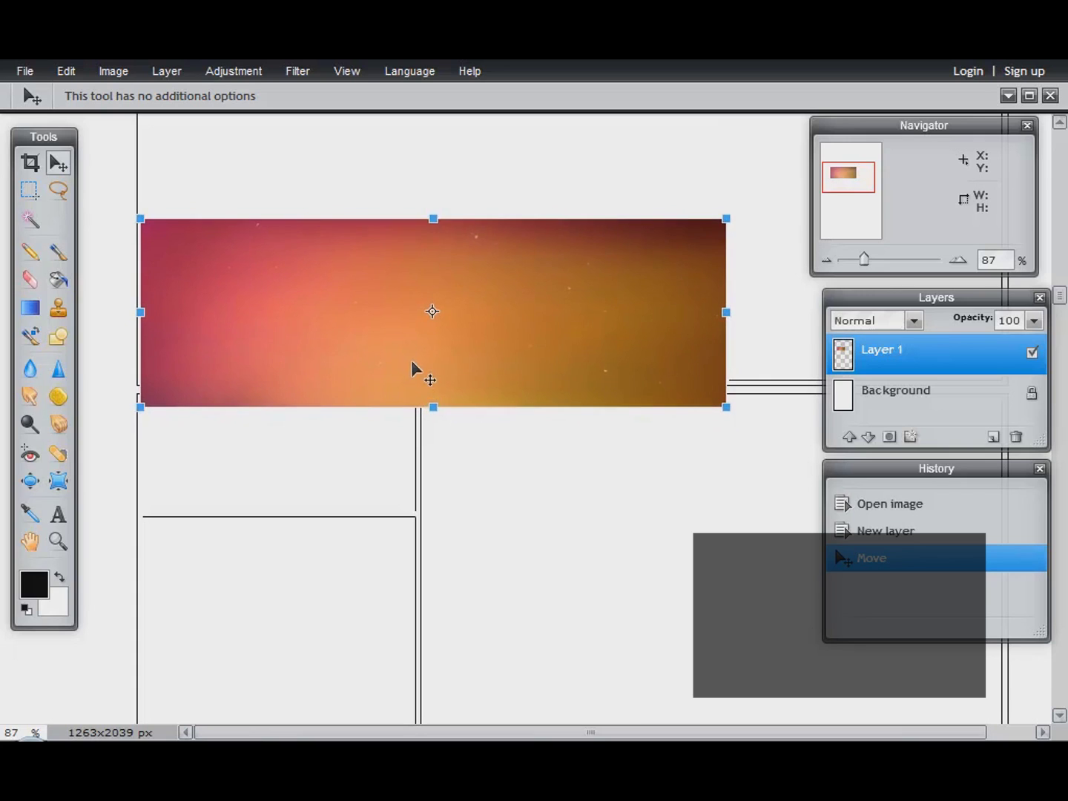
pyautogui.moveTo(432, 411); pyautogui.dragTo(421, 345)
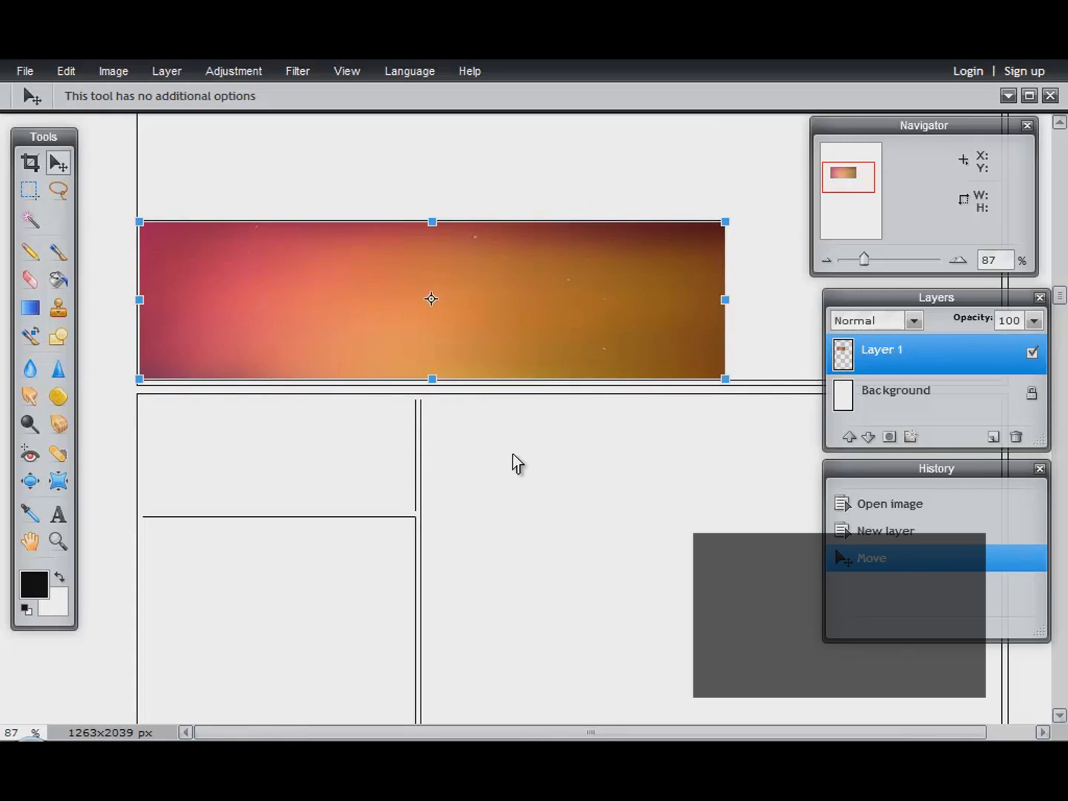
pyautogui.click(965, 262)
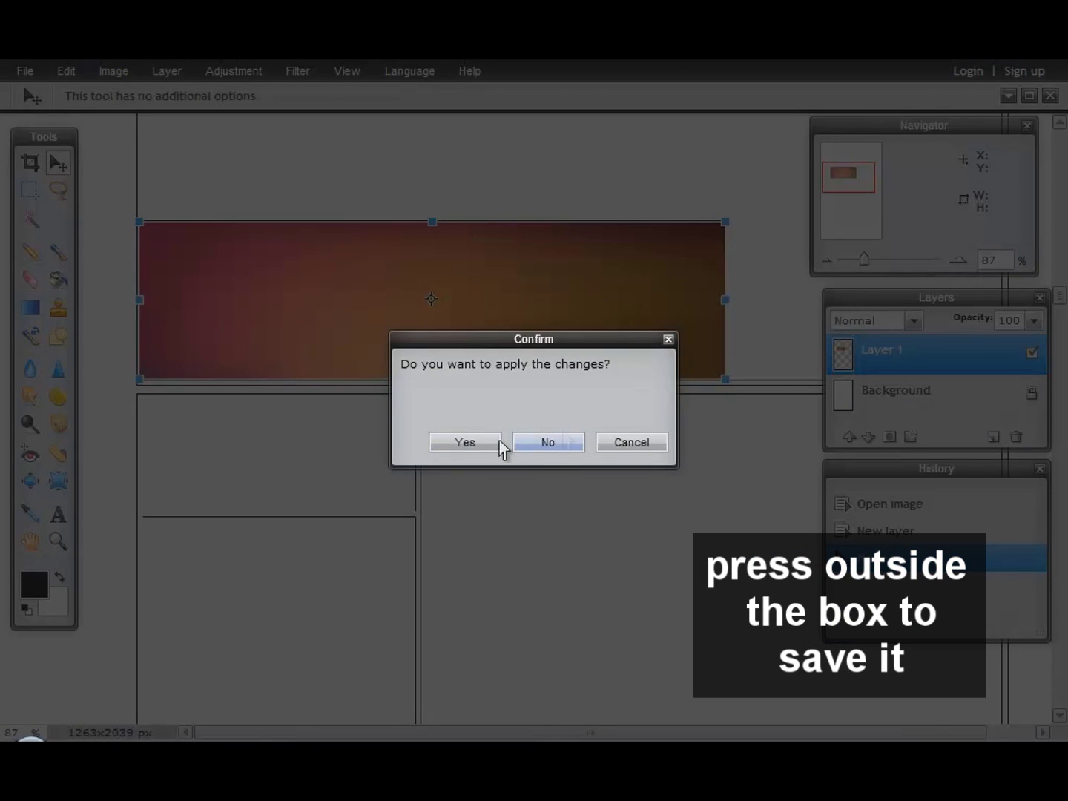
pyautogui.click(467, 442)
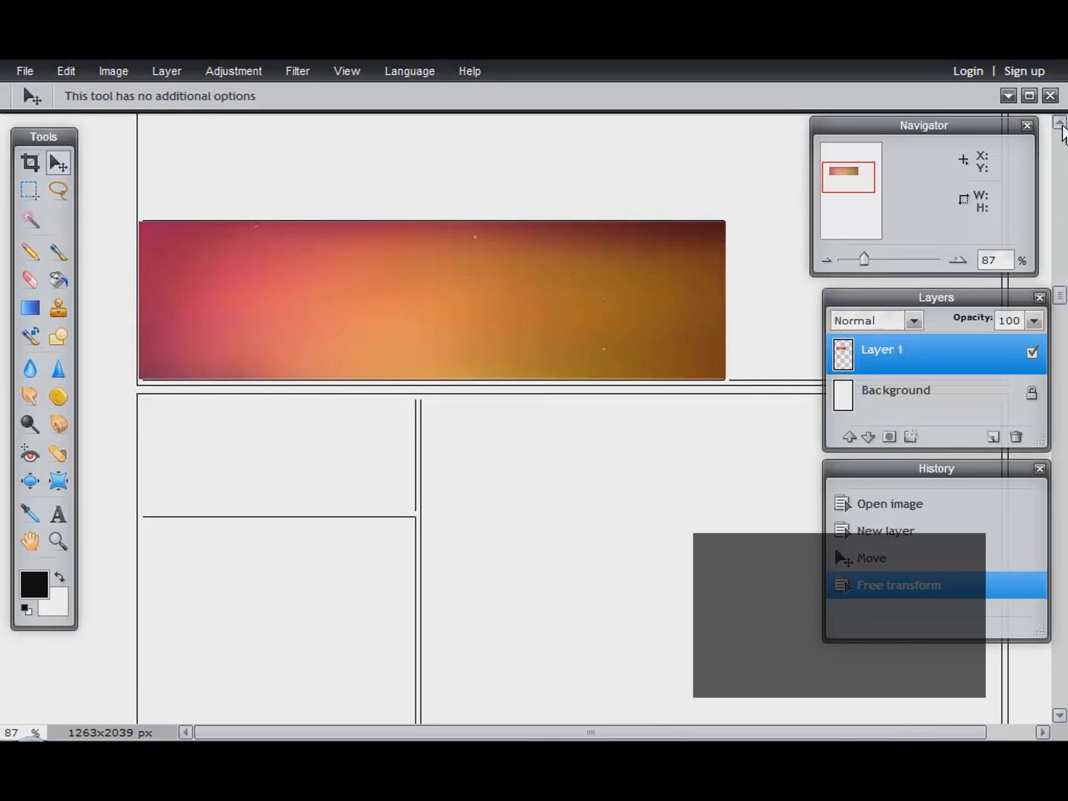
# Step: Shift the texture layer slightly right so its left edge lines up with the panel's inner border
pyautogui.click(1060, 124)
pyautogui.click(958, 260)
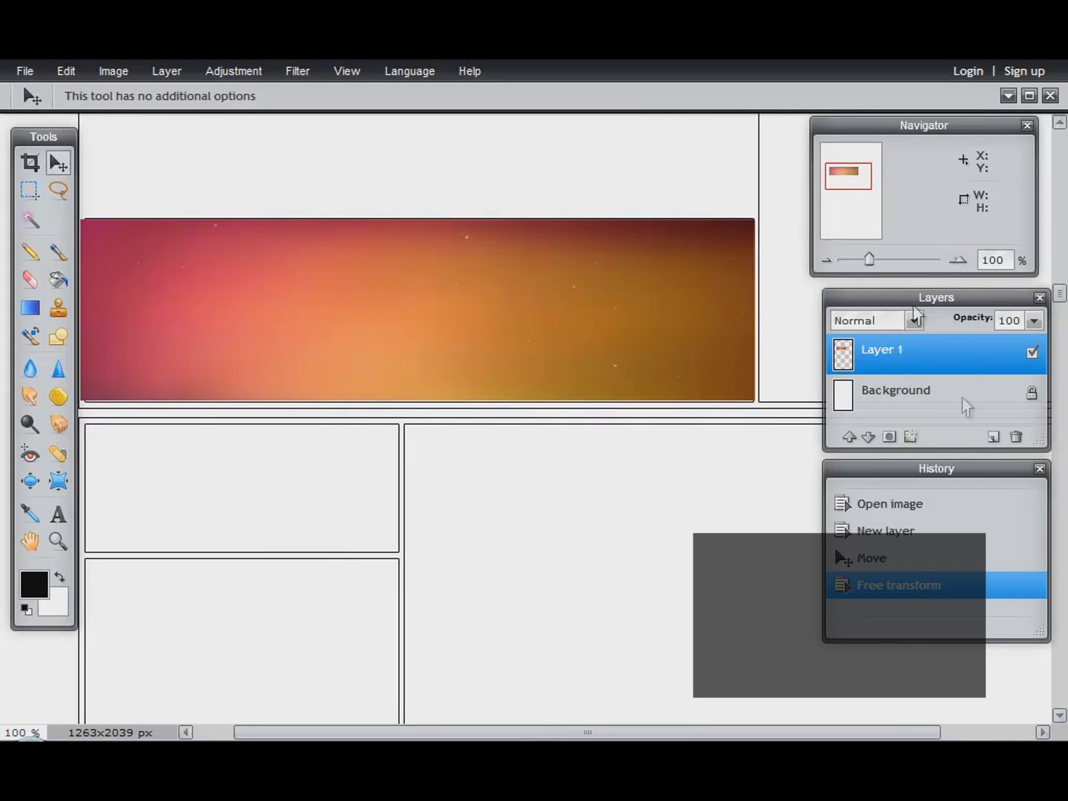
pyautogui.moveTo(669, 727)
pyautogui.mouseDown()
pyautogui.moveTo(639, 727)
pyautogui.moveTo(650, 726)
pyautogui.mouseUp()
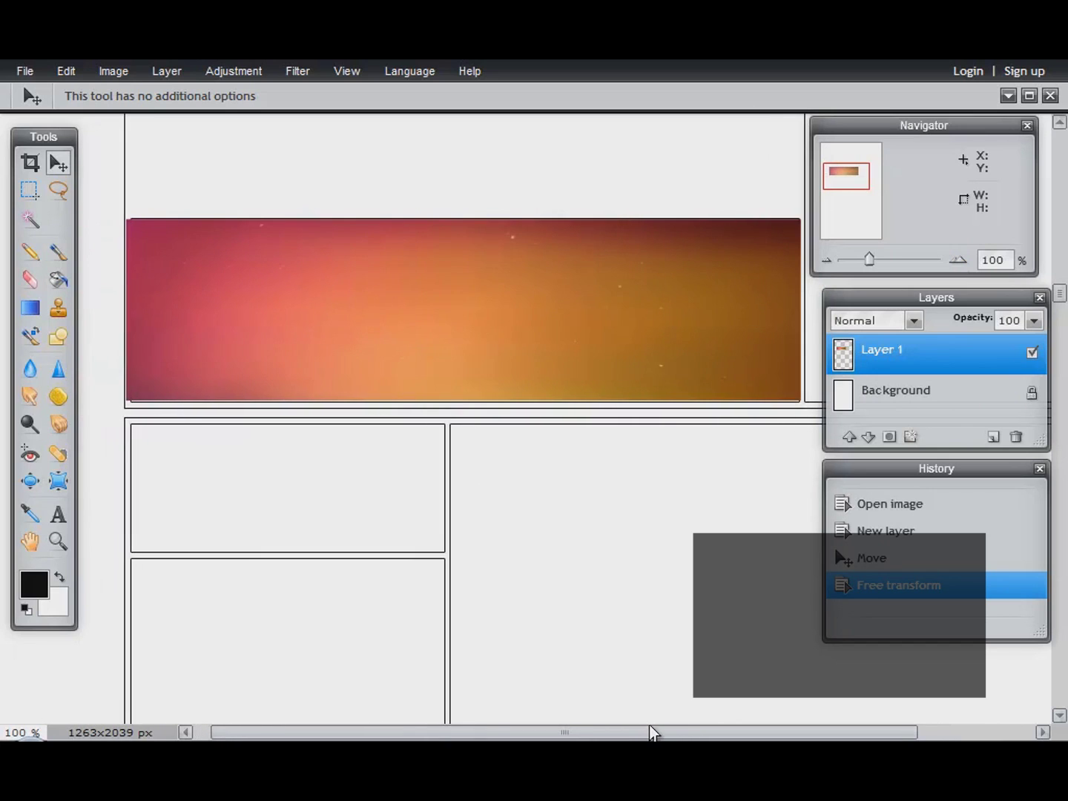
pyautogui.moveTo(298, 286); pyautogui.dragTo(303, 285)
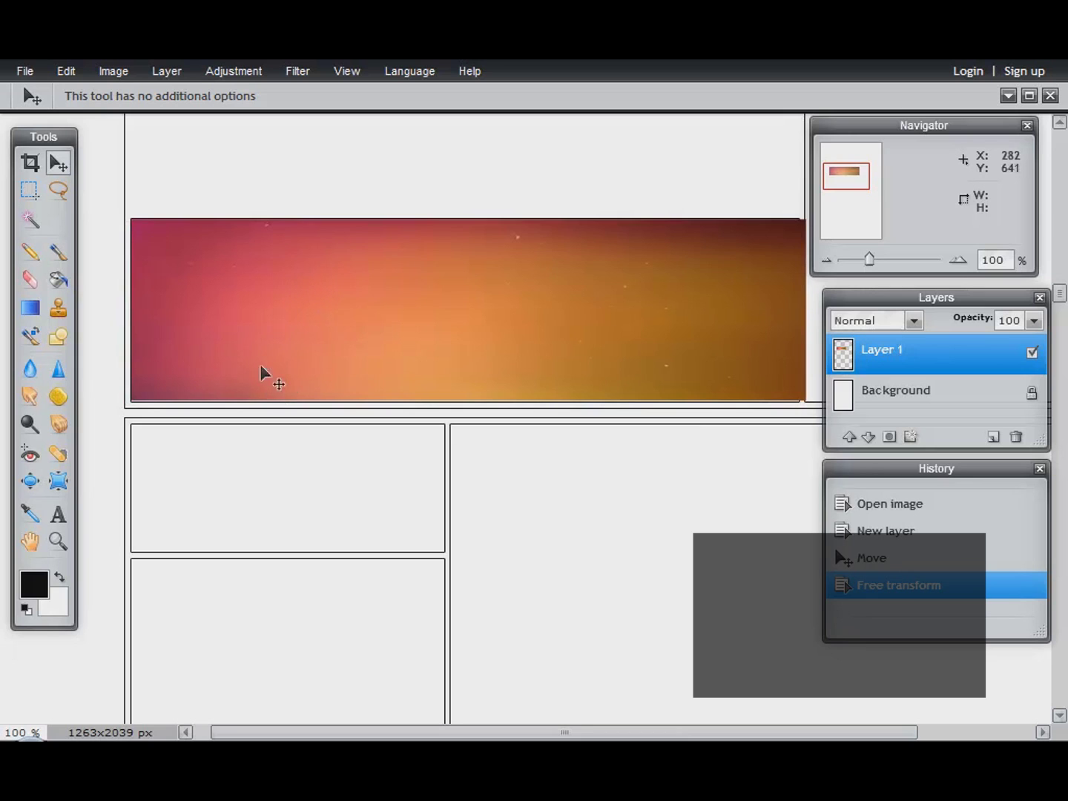
# Step: Open the green starburst image Apresentao12.jpg
pyautogui.click(25, 75)
pyautogui.click(40, 119)
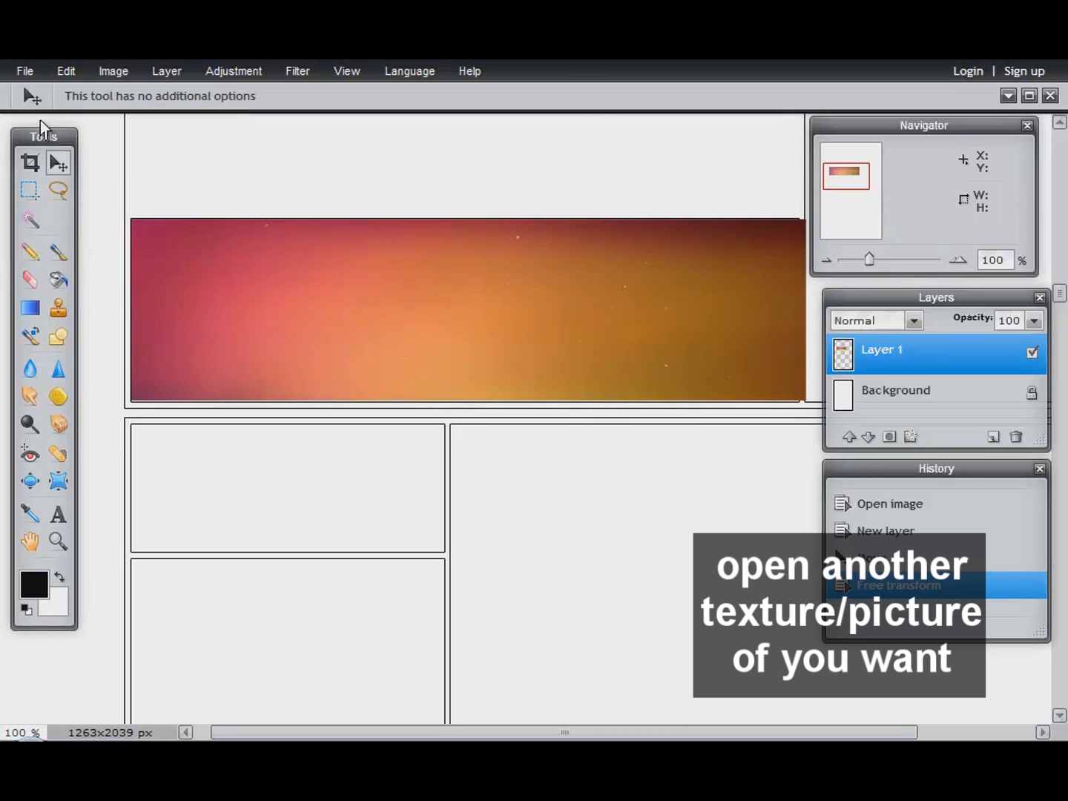
pyautogui.doubleClick(156, 291)
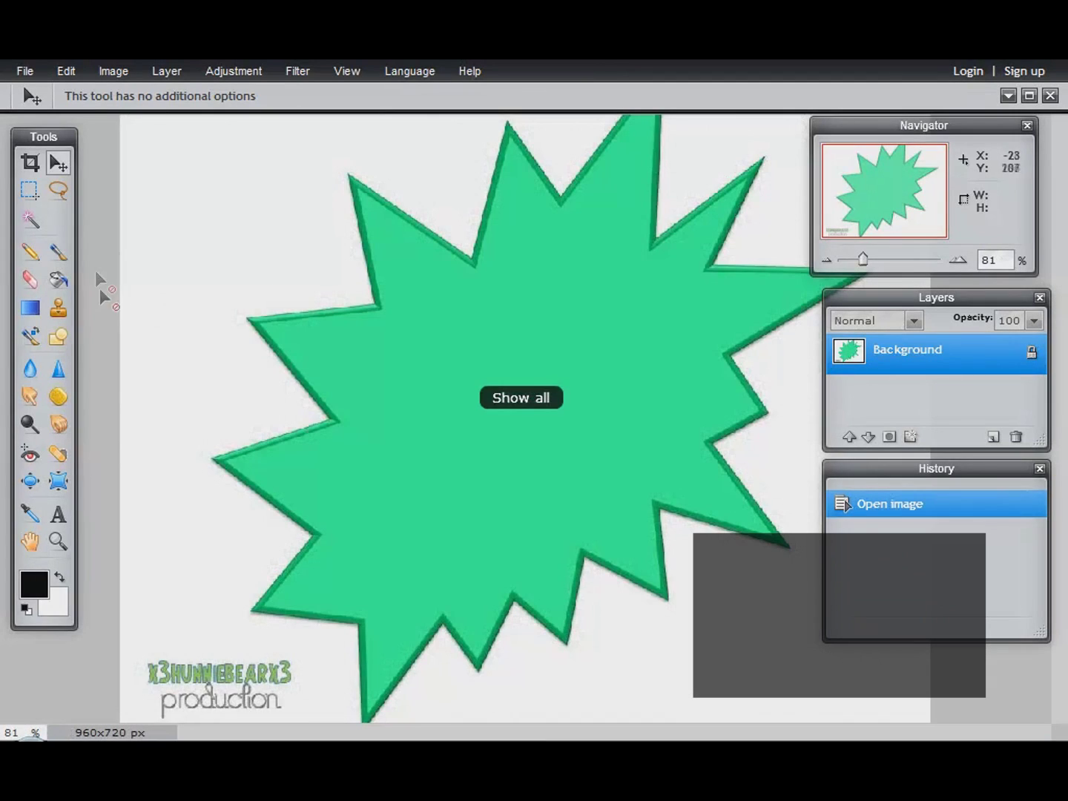
# Step: Clear the watermark in the starburst image's lower-left corner using a marquee of about 221 × 92 px, and deselect
pyautogui.click(1030, 95)
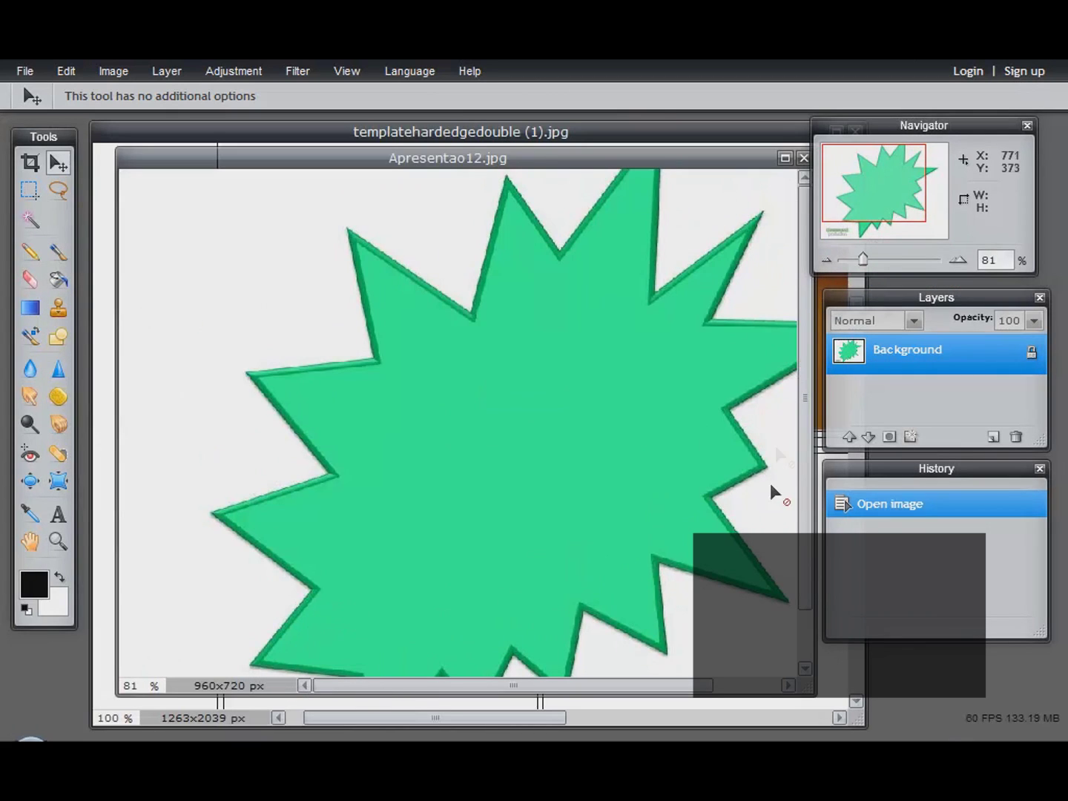
pyautogui.scroll(-2, 809, 601)
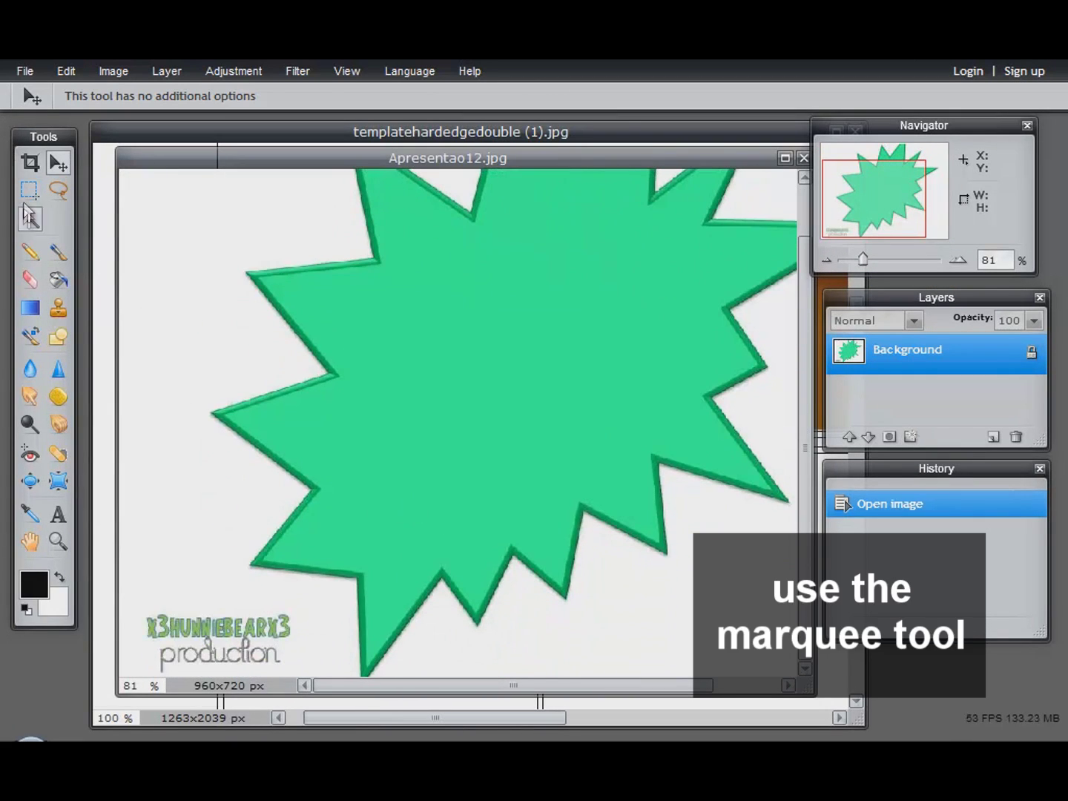
pyautogui.click(30, 190)
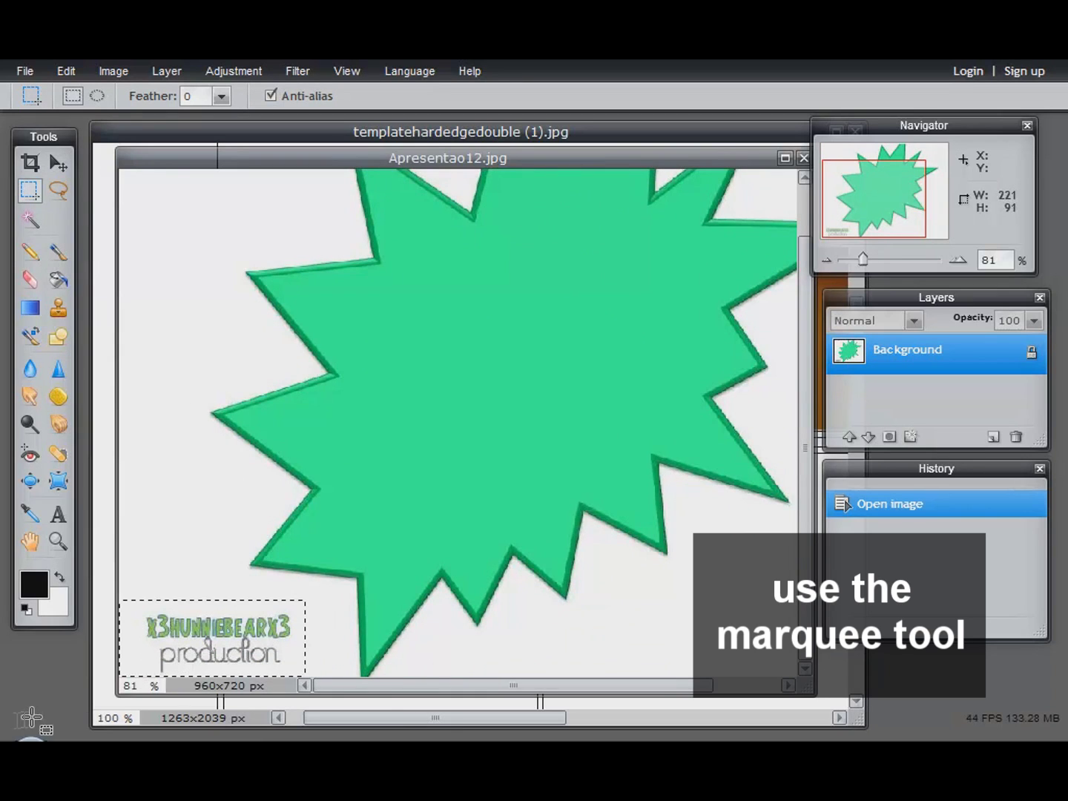
pyautogui.press('Delete')
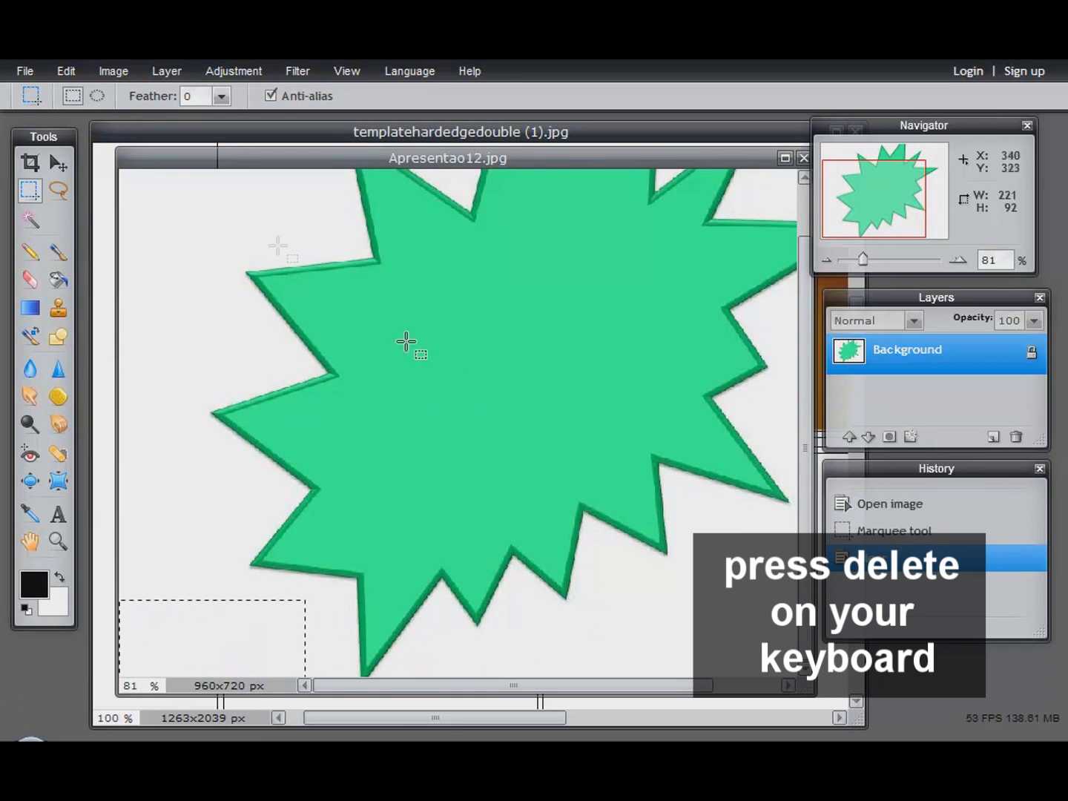
pyautogui.rightClick(222, 649)
pyautogui.click(270, 472)
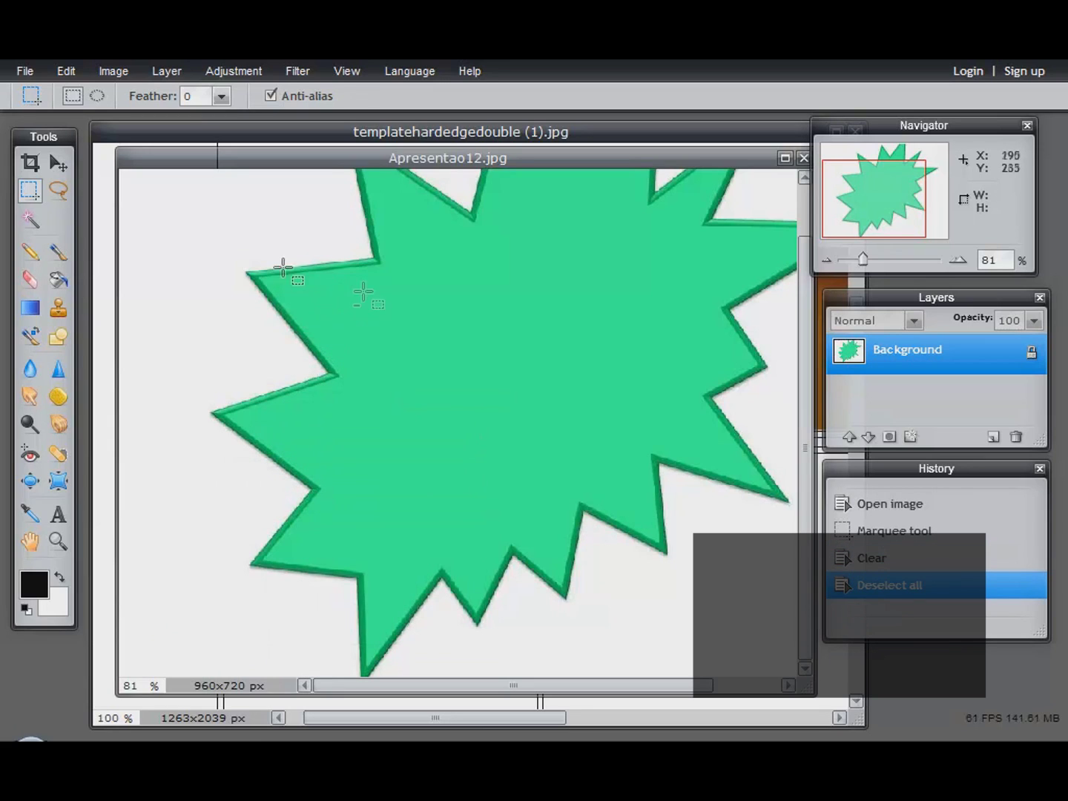
# Step: Select the whole starburst with a marquee of about 849 × 718 px and copy it
pyautogui.click(58, 163)
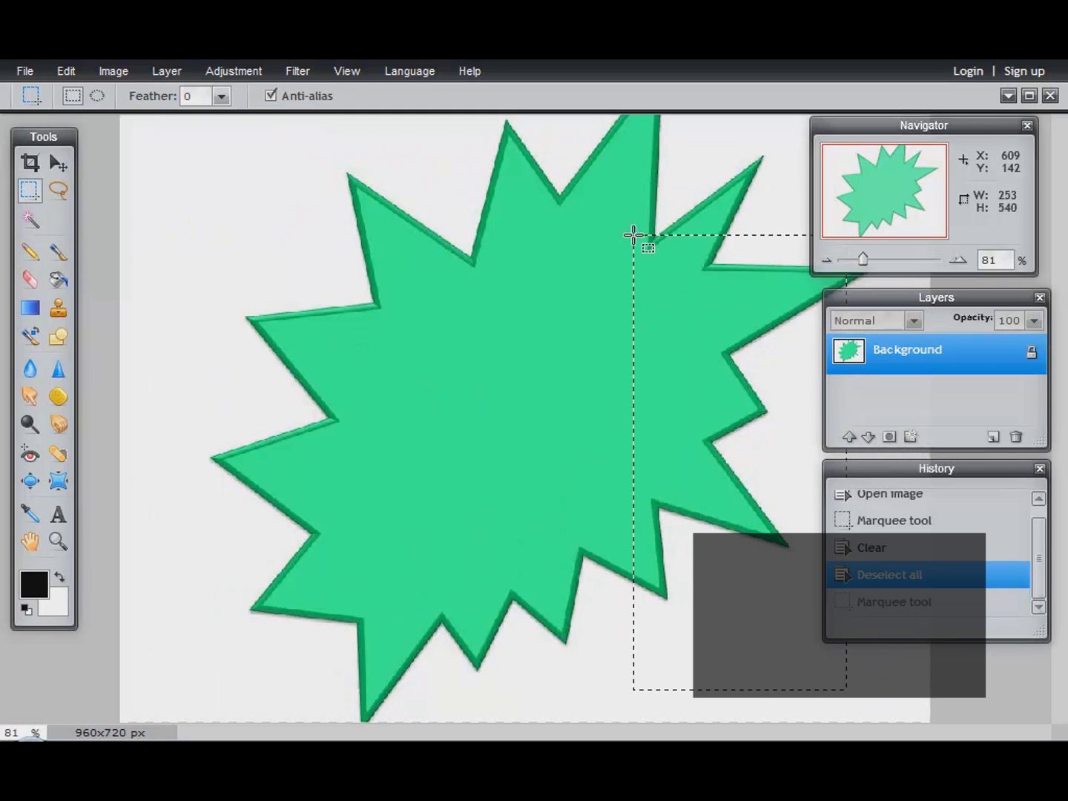
pyautogui.moveTo(633, 236); pyautogui.dragTo(826, 528)
pyautogui.moveTo(605, 152); pyautogui.dragTo(267, 153)
pyautogui.moveTo(207, 123); pyautogui.dragTo(888, 176)
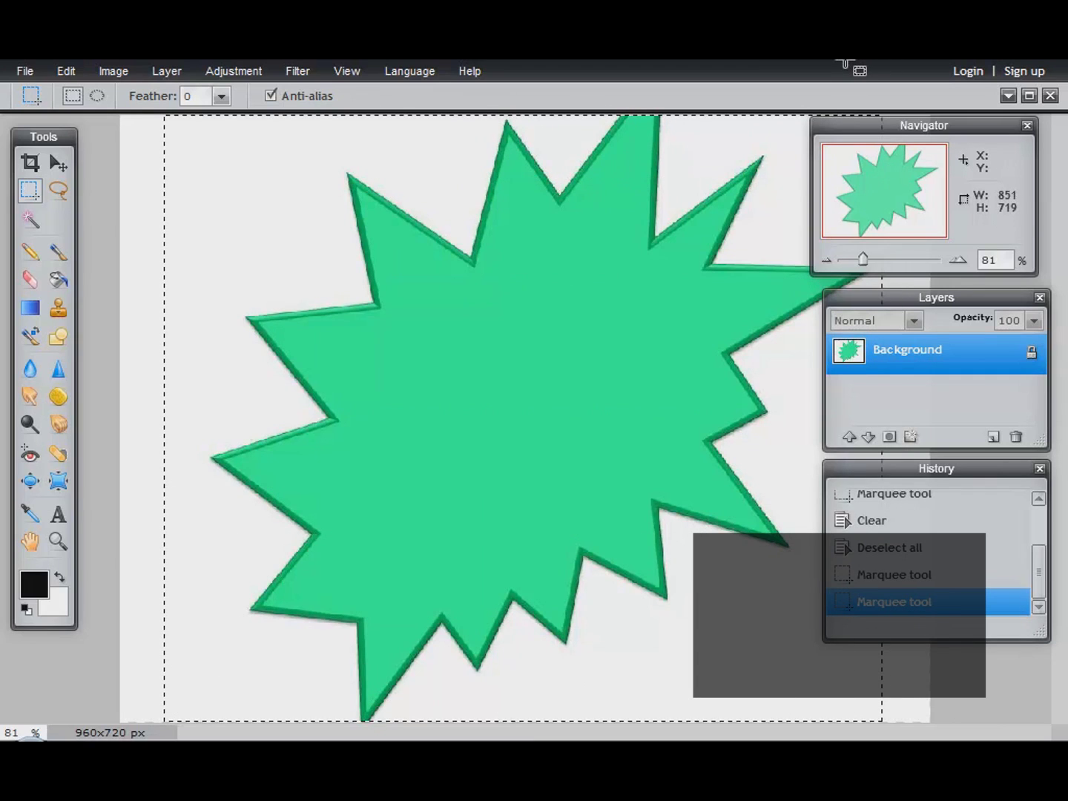
pyautogui.moveTo(845, 65); pyautogui.dragTo(816, 148)
pyautogui.hotkey('ctrl', 'c')
pyautogui.moveTo(874, 104); pyautogui.dragTo(876, 108)
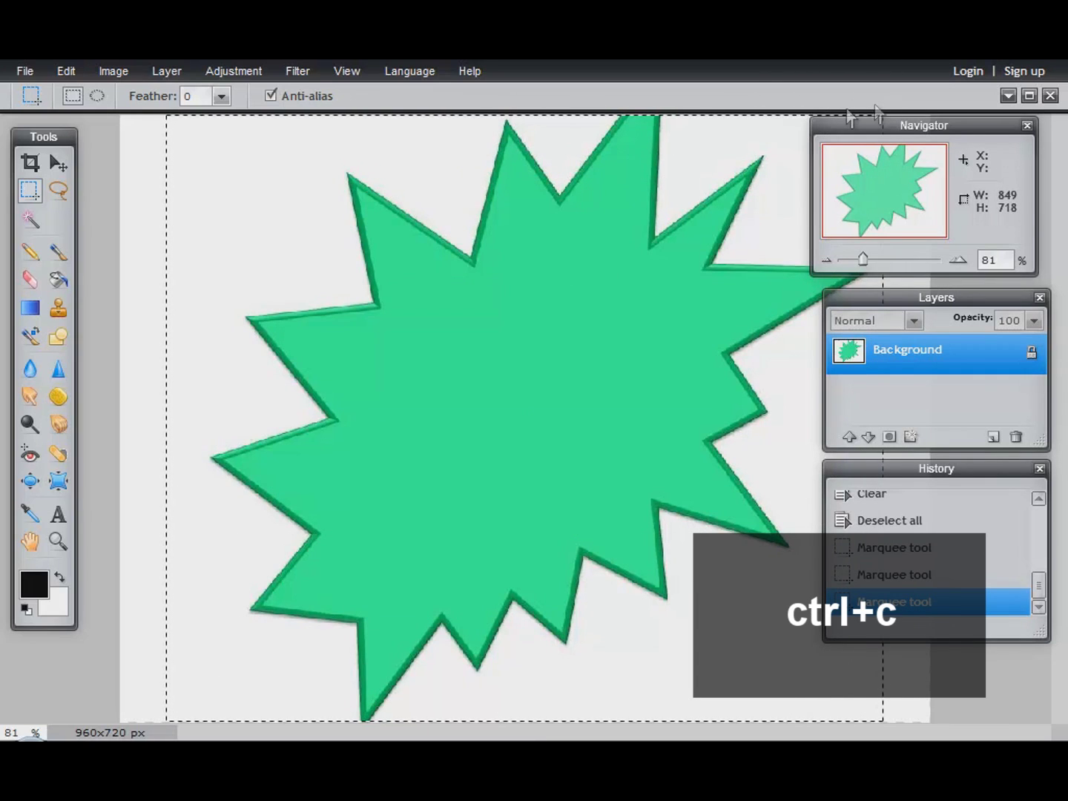
pyautogui.hotkey('ctrl', 'c')
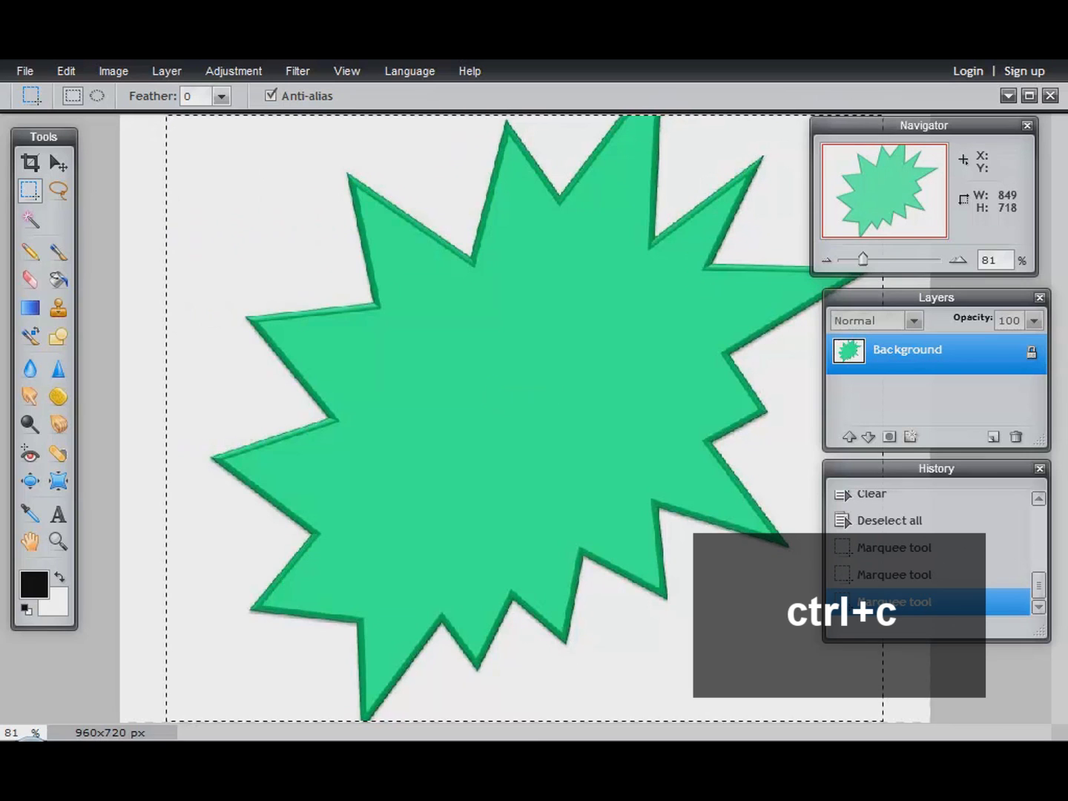
# Step: Close the starburst image without saving and paste the copied starburst into the template
pyautogui.click(1051, 95)
pyautogui.click(585, 439)
pyautogui.hotkey('ctrl', 'v')
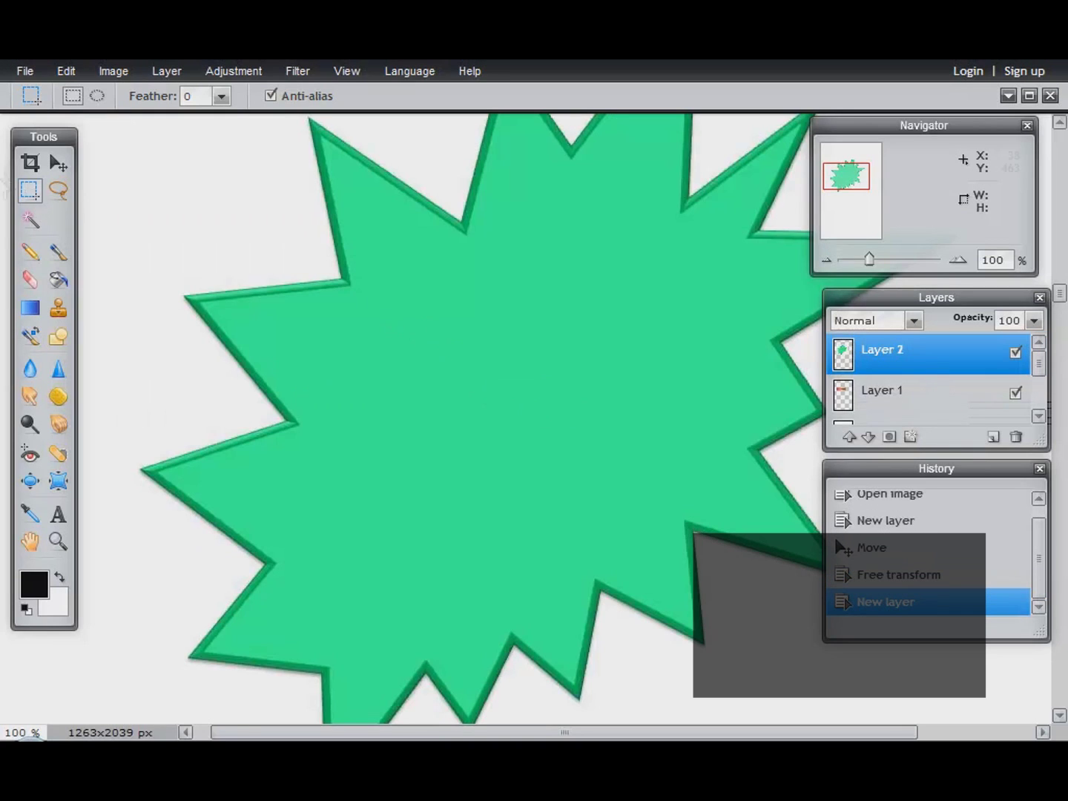
# Step: Delete the white background on the starburst's left side with the Wand tool at tolerance 21, and deselect
pyautogui.click(32, 220)
pyautogui.click(171, 234)
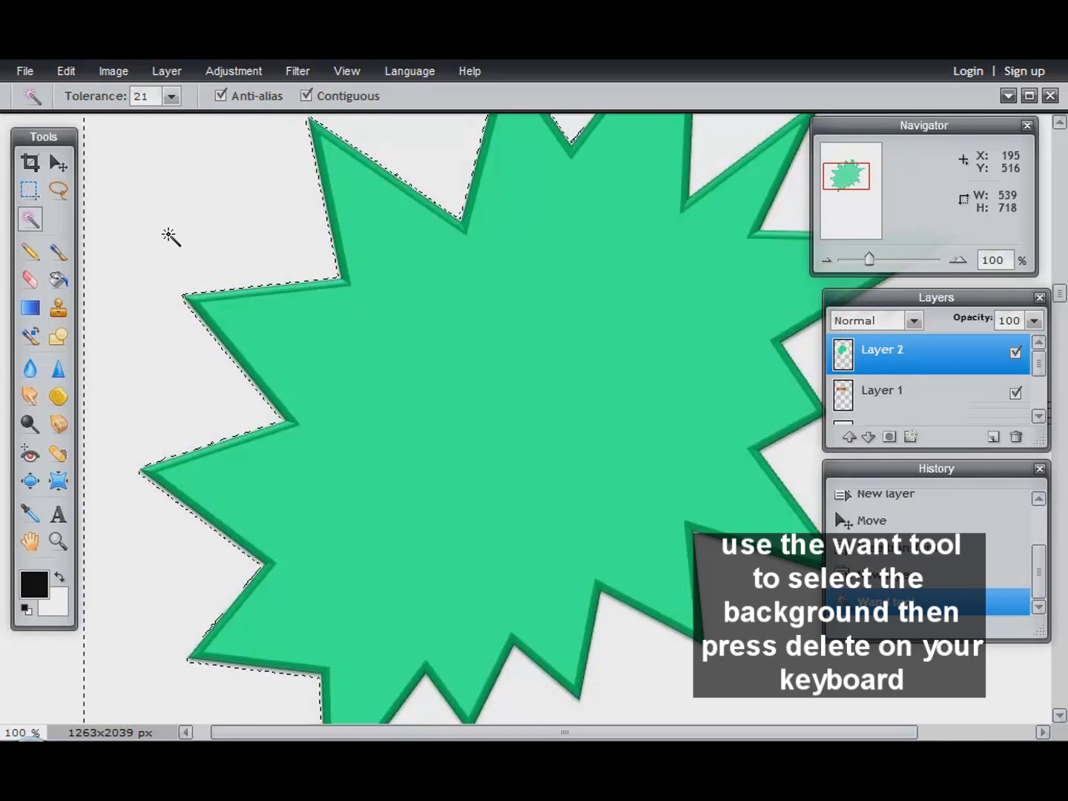
pyautogui.press('Delete')
pyautogui.rightClick(133, 249)
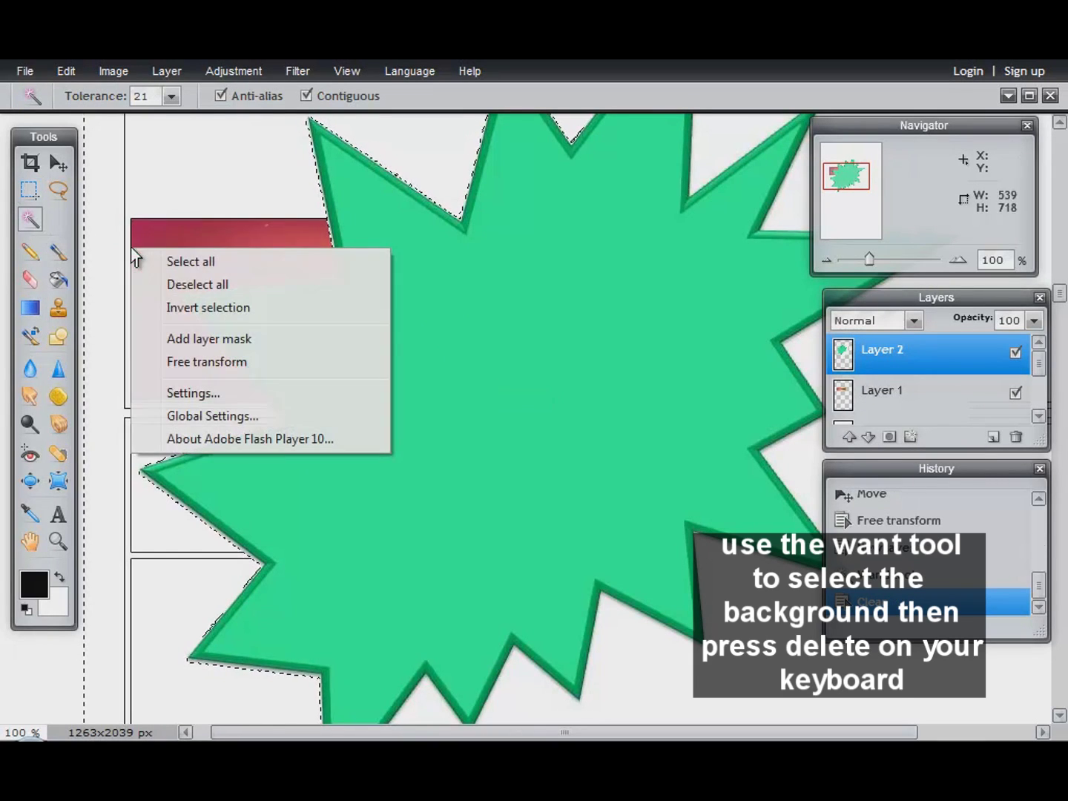
pyautogui.click(177, 284)
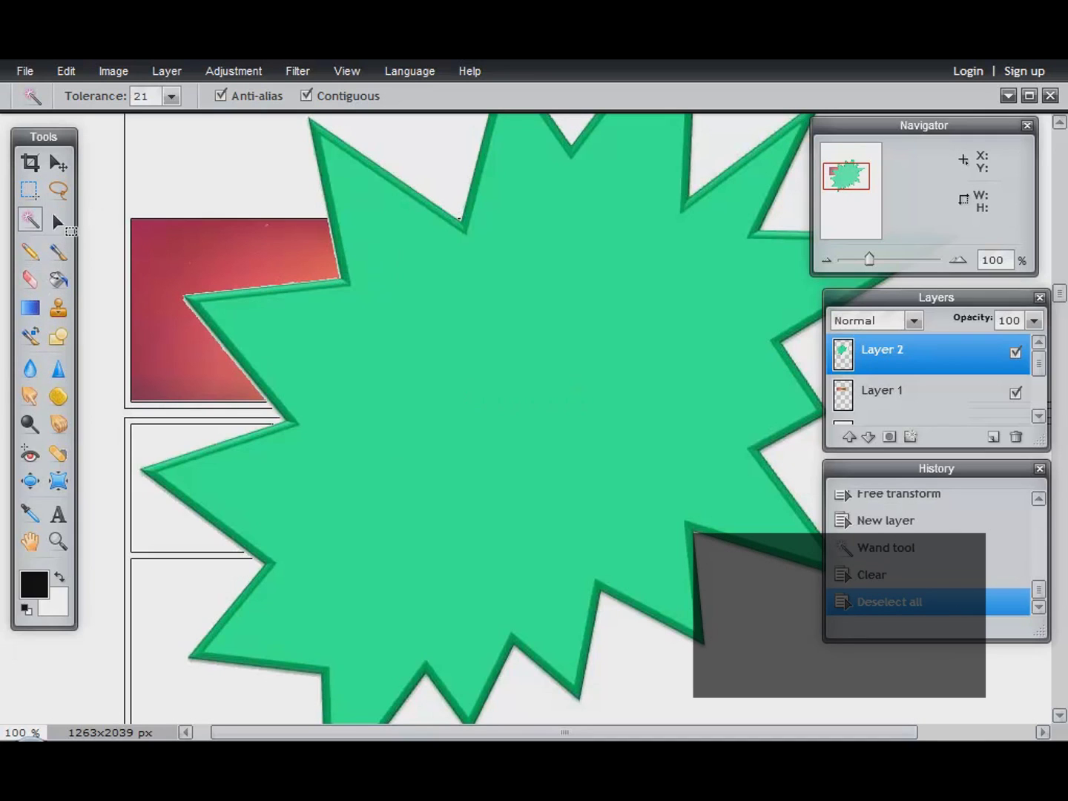
pyautogui.click(66, 72)
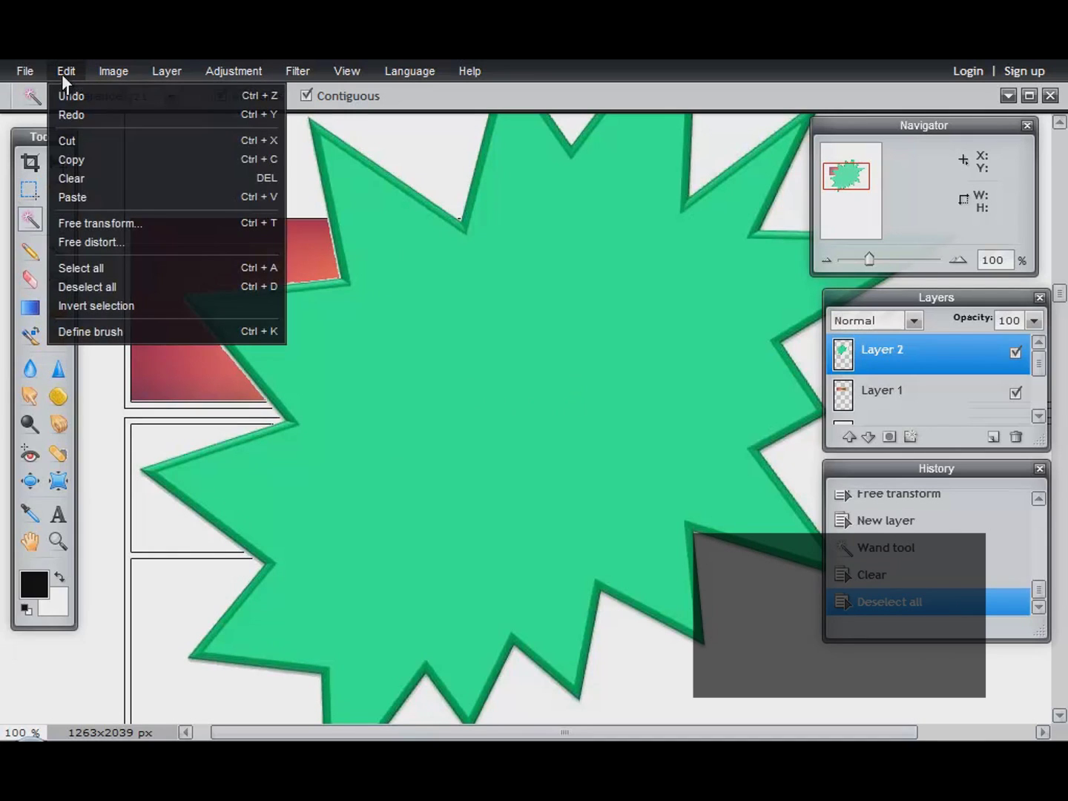
pyautogui.click(81, 221)
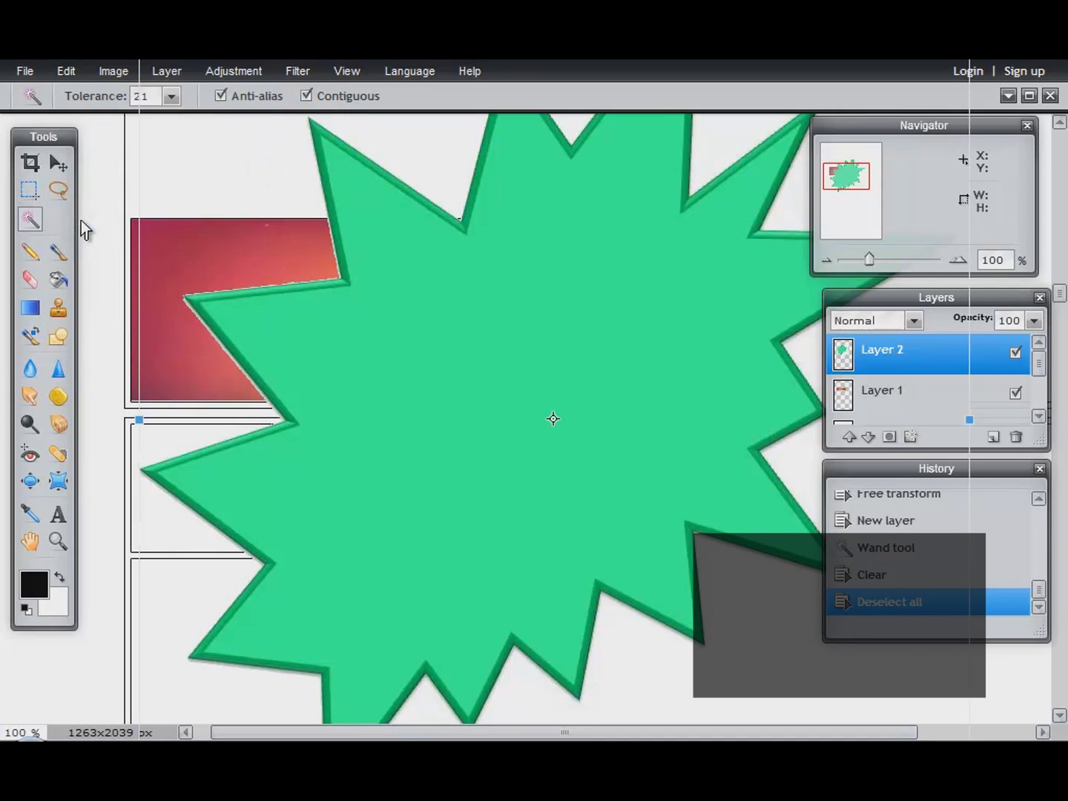
pyautogui.click(1064, 291)
pyautogui.click(539, 447)
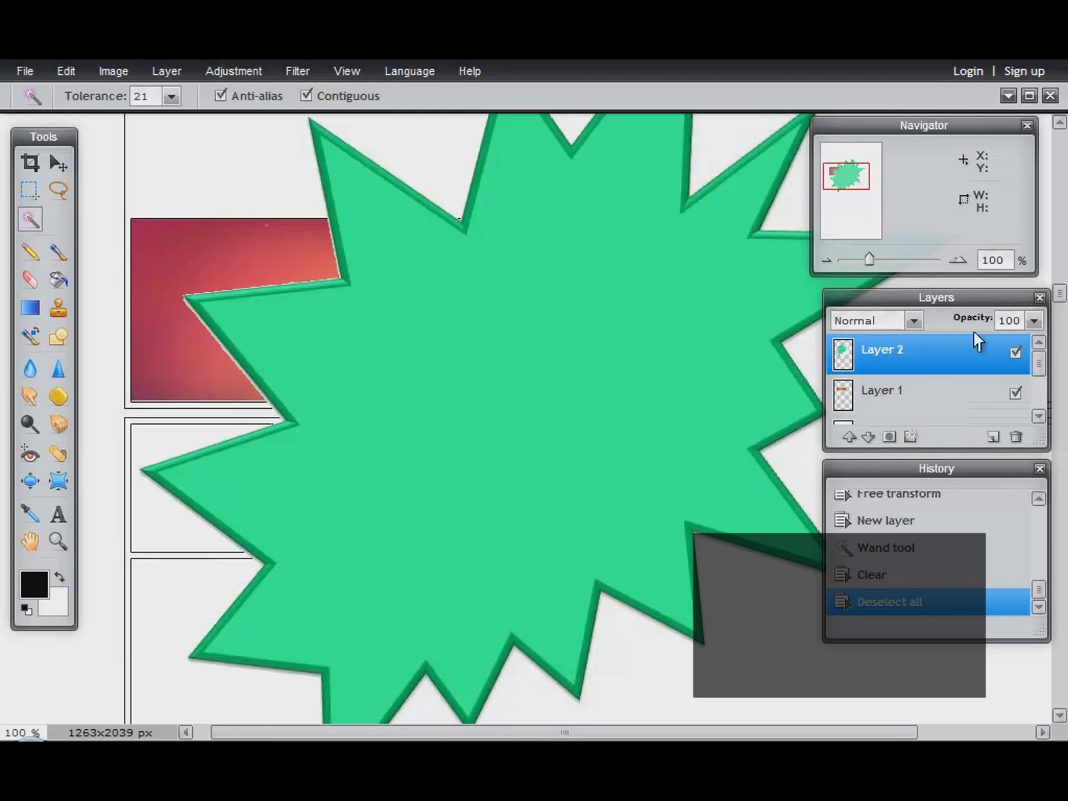
# Step: Free-transform the starburst down to about 264 px high, place it over the texture's right end, and apply the changes
pyautogui.moveTo(1065, 299); pyautogui.dragTo(1066, 226)
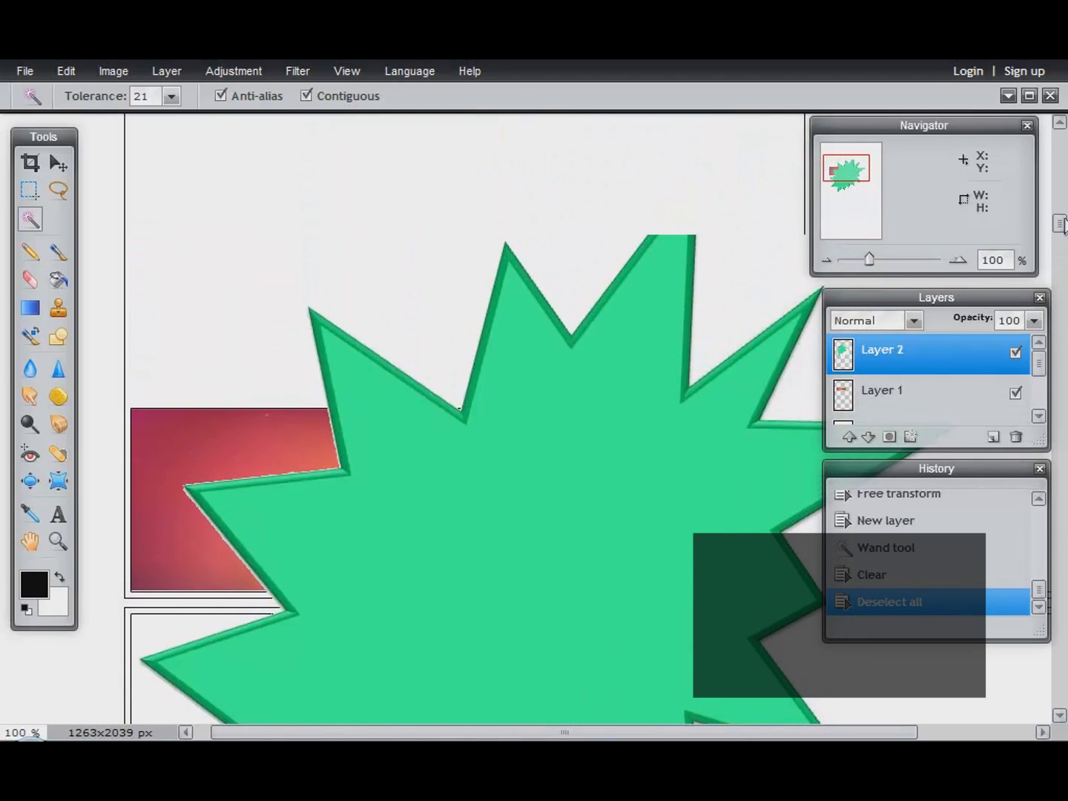
pyautogui.click(66, 71)
pyautogui.click(74, 221)
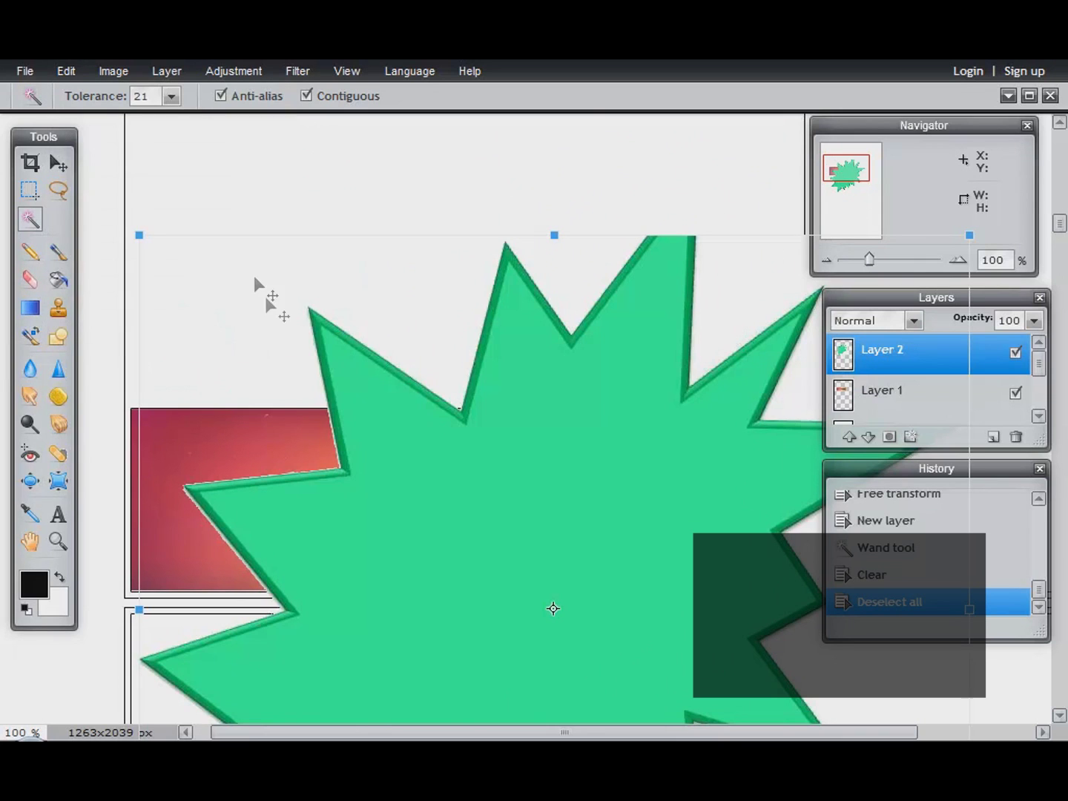
pyautogui.moveTo(141, 233); pyautogui.dragTo(417, 472)
pyautogui.moveTo(568, 585); pyautogui.dragTo(749, 501)
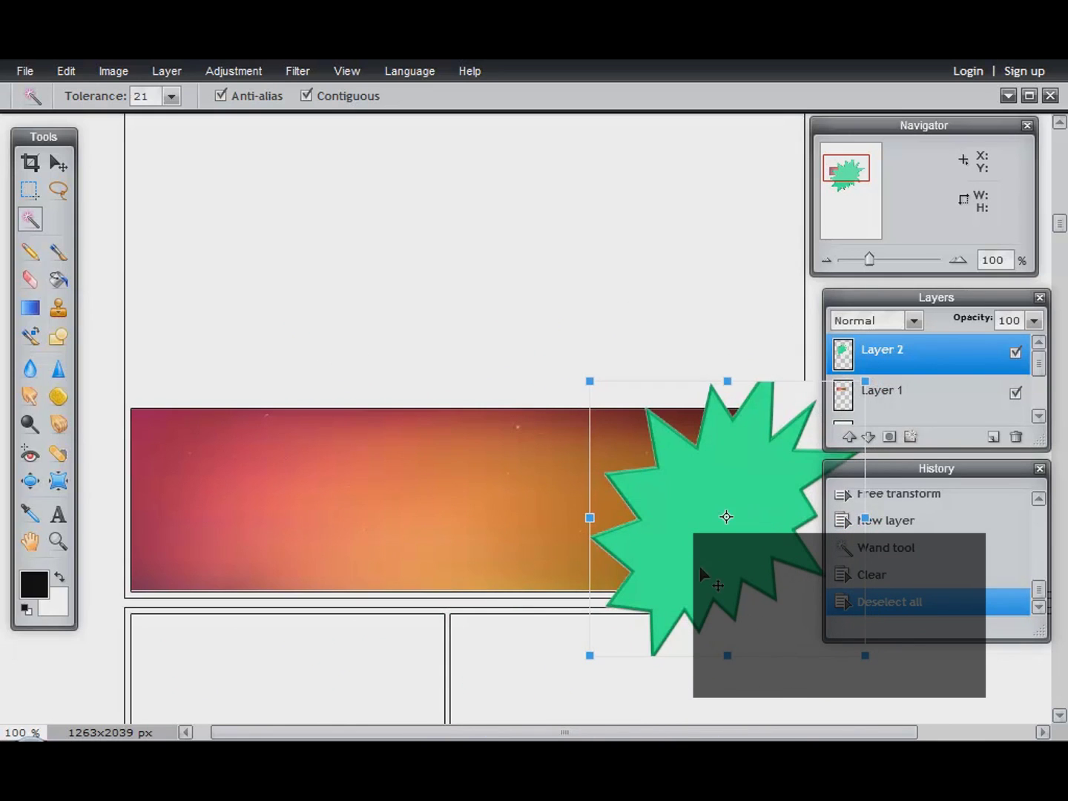
pyautogui.press('Return')
pyautogui.click(489, 448)
# Step: Delete the white background on the green starburst's right side with the Wand tool at tolerance 21
pyautogui.click(787, 623)
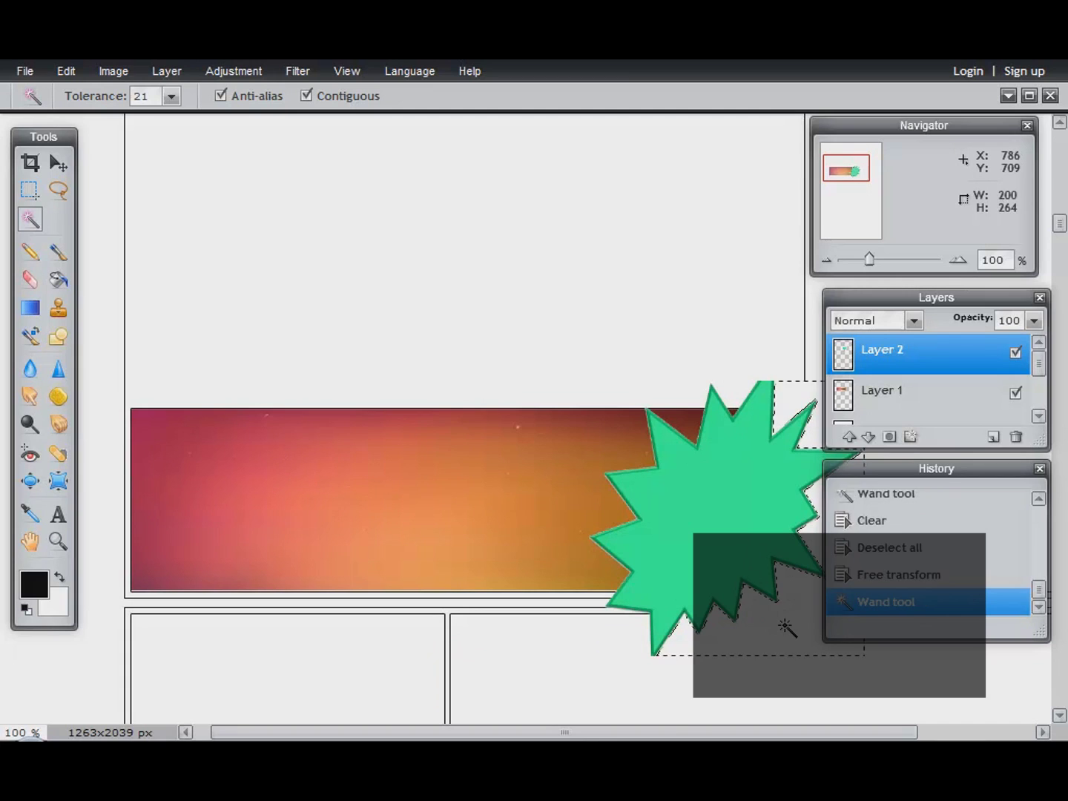
pyautogui.press('Delete')
pyautogui.moveTo(656, 734); pyautogui.dragTo(713, 742)
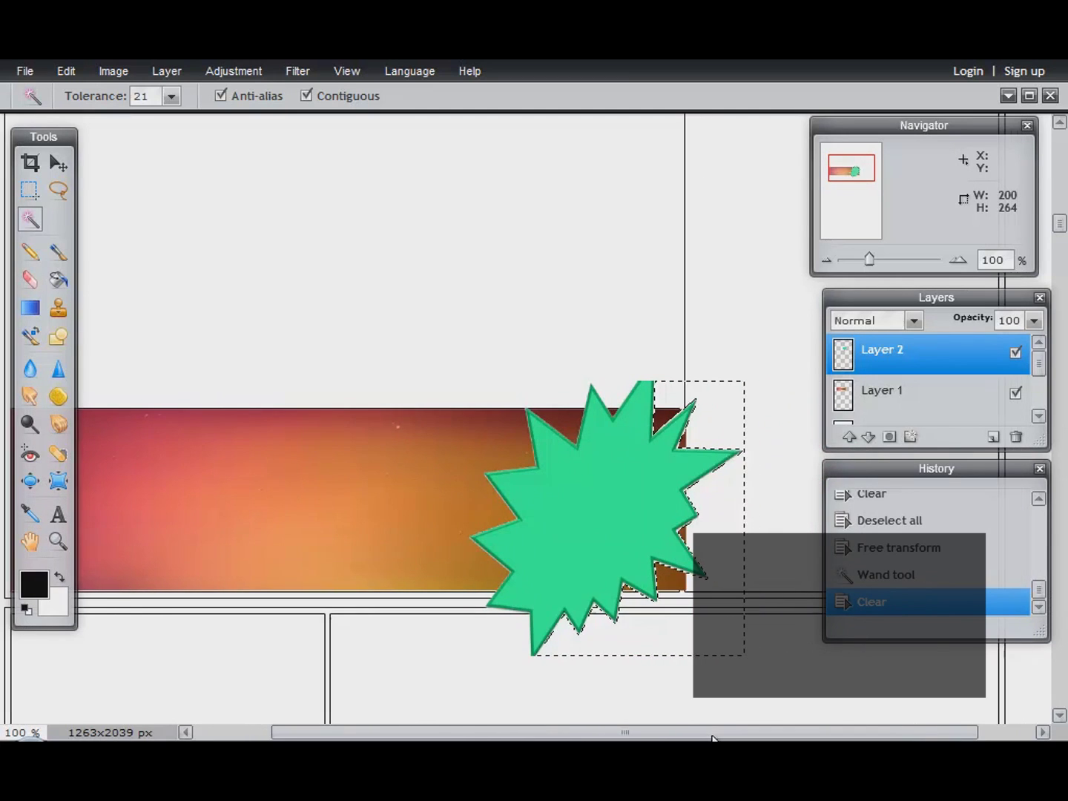
# Step: Deselect the cleared area and reposition the green starburst over the texture's right end with the Move tool
pyautogui.click(58, 162)
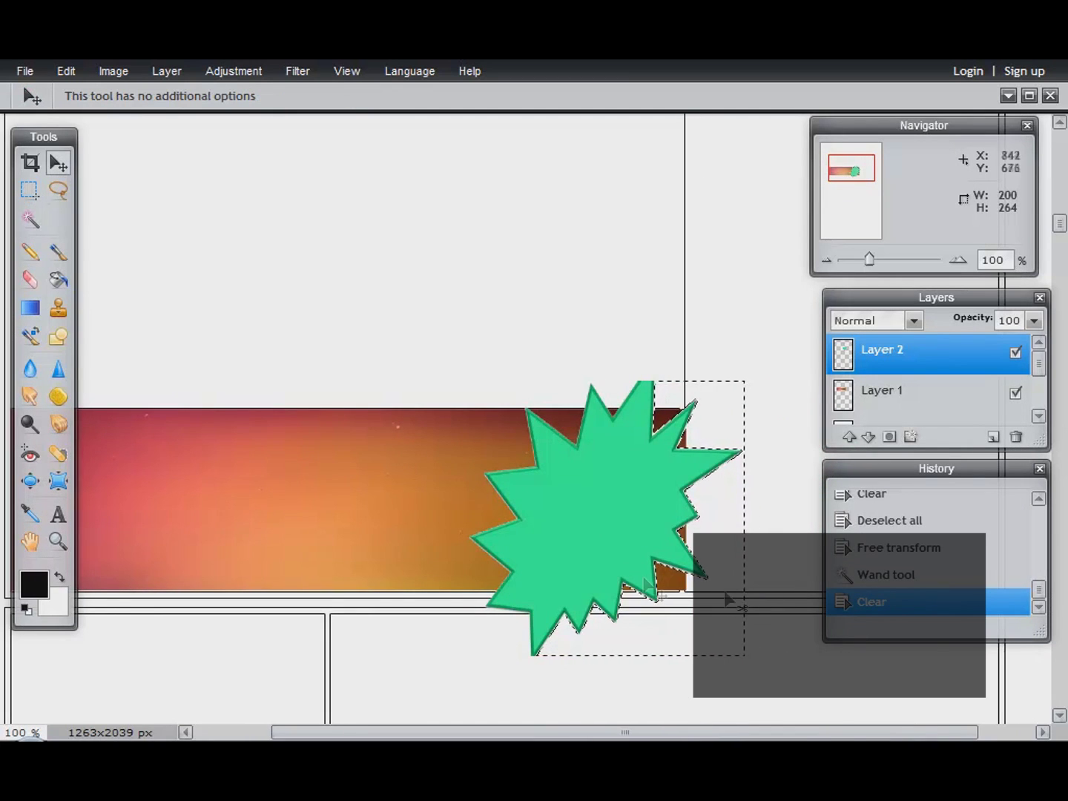
pyautogui.moveTo(636, 541)
pyautogui.mouseDown()
pyautogui.moveTo(664, 559)
pyautogui.moveTo(651, 531)
pyautogui.moveTo(627, 531)
pyautogui.mouseUp()
pyautogui.moveTo(719, 566); pyautogui.dragTo(710, 601)
pyautogui.rightClick(708, 595)
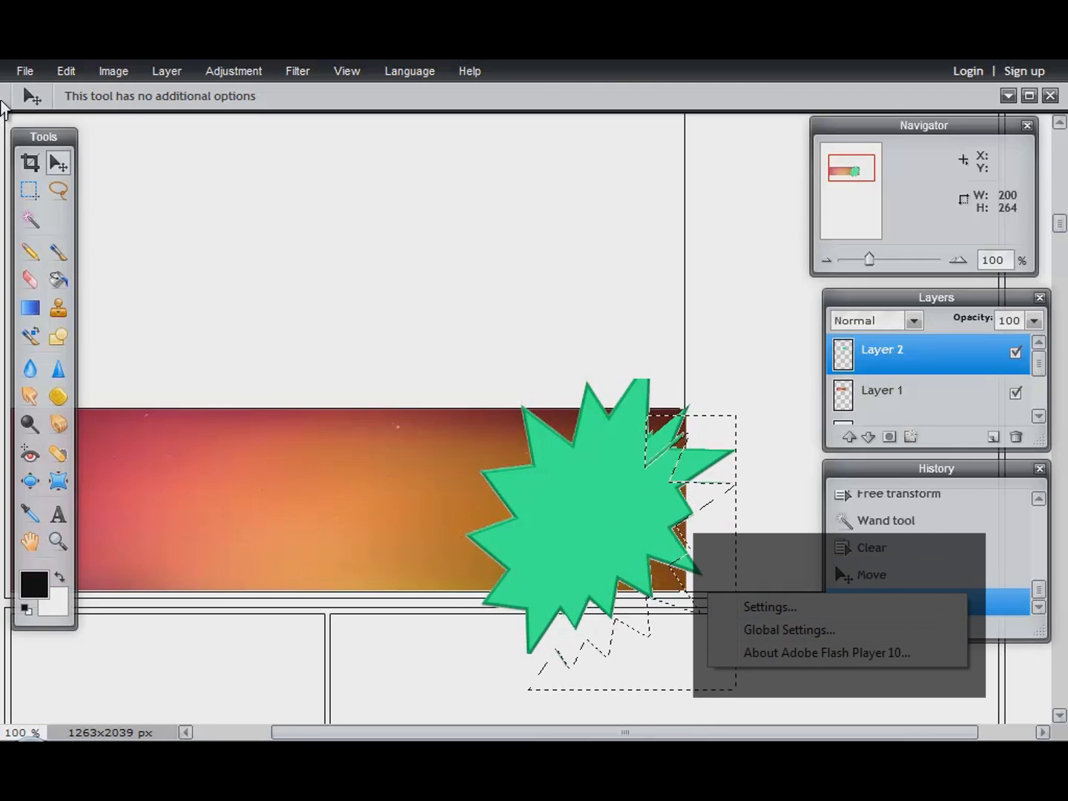
pyautogui.press('g')
pyautogui.click(29, 220)
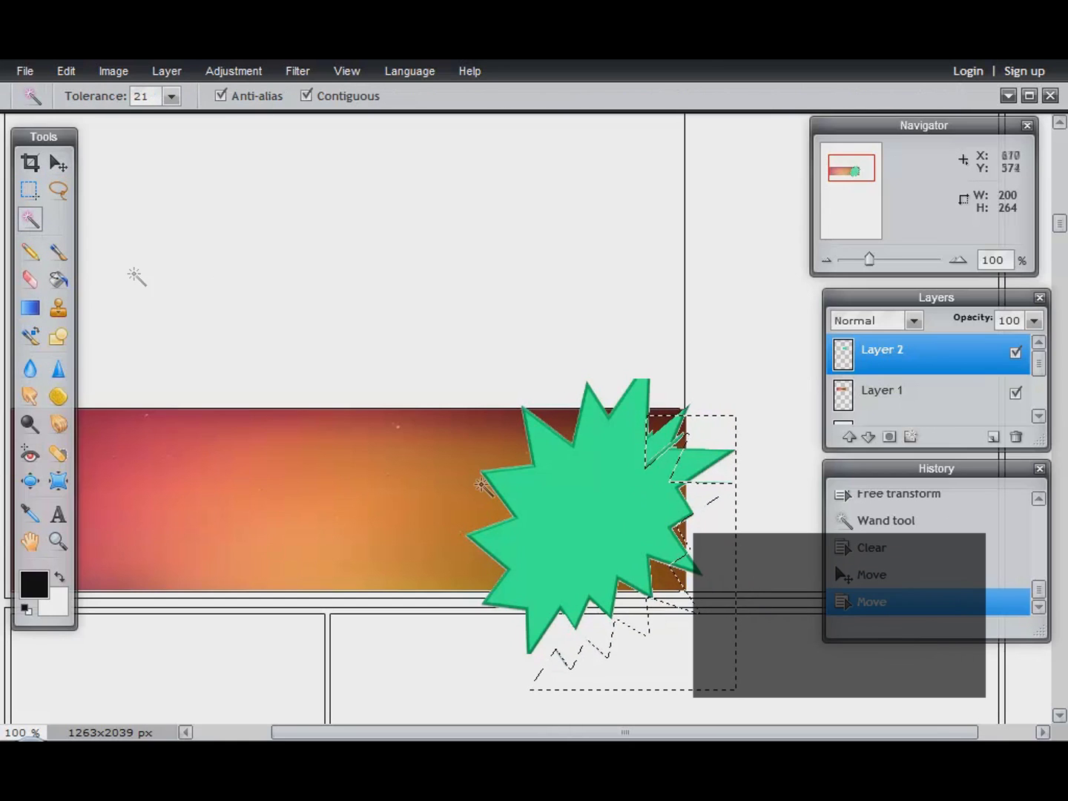
pyautogui.rightClick(721, 637)
pyautogui.click(818, 469)
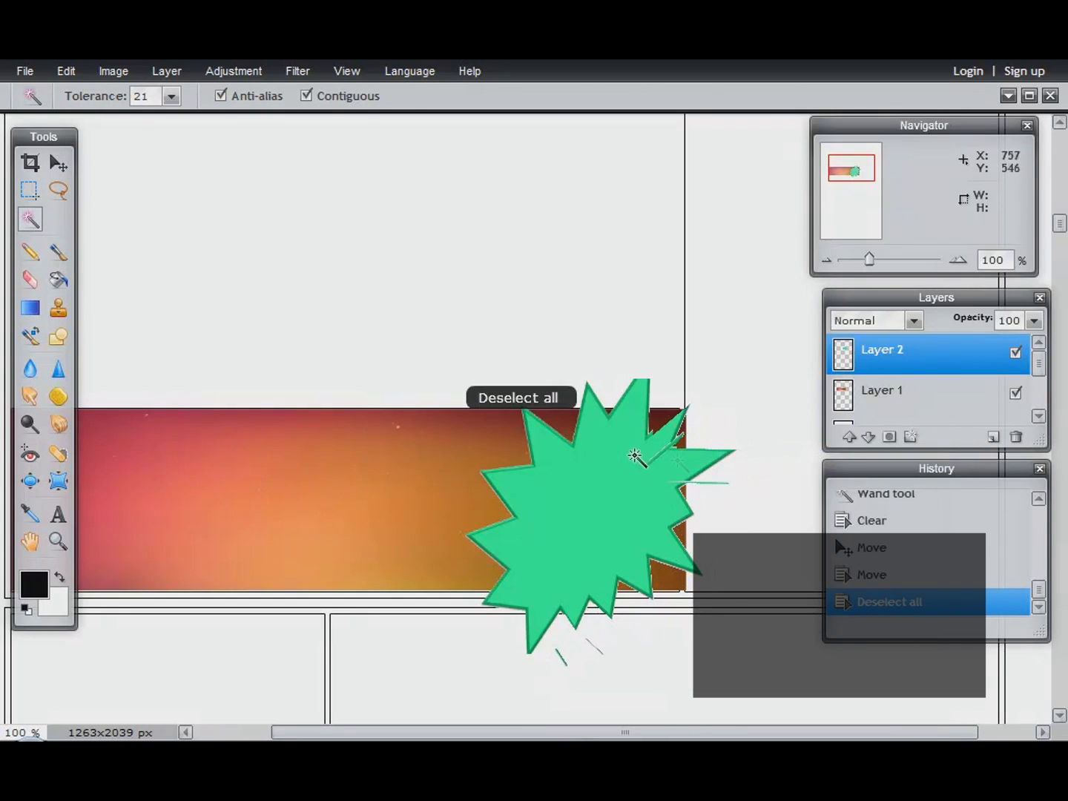
pyautogui.click(58, 162)
pyautogui.moveTo(605, 489)
pyautogui.mouseDown()
pyautogui.moveTo(633, 505)
pyautogui.moveTo(635, 491)
pyautogui.mouseUp()
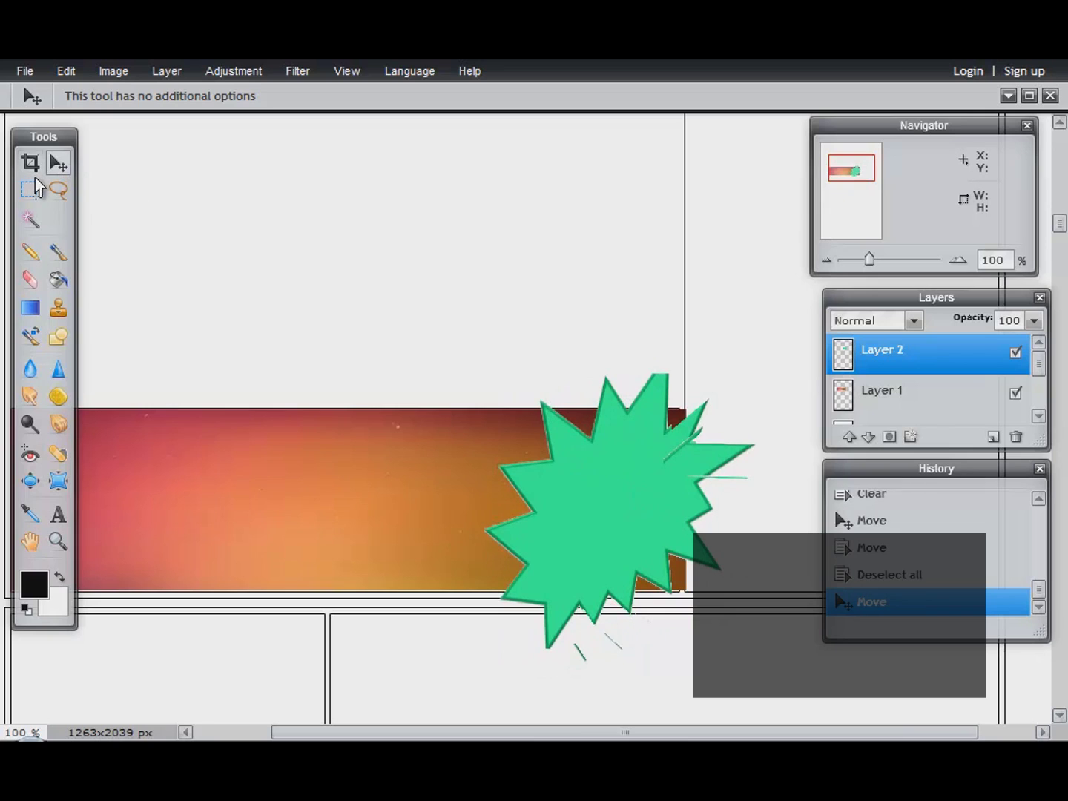
# Step: Clear the stray line fragments below and to the right of the green starburst using marquee selections
pyautogui.click(33, 184)
pyautogui.moveTo(572, 636); pyautogui.dragTo(624, 677)
pyautogui.press('Delete')
pyautogui.moveTo(766, 476); pyautogui.dragTo(700, 479)
pyautogui.press('Delete')
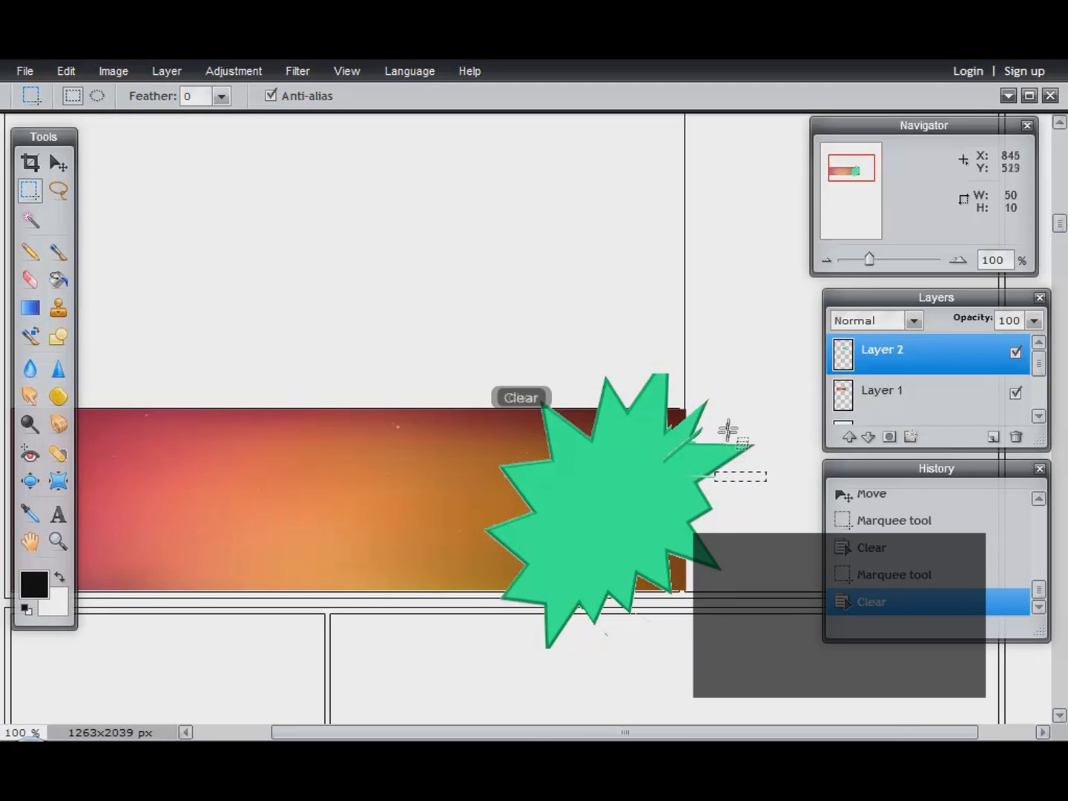
# Step: Trim the parts of the green starburst that extend past the texture's right, bottom and top edges using marquee selections
pyautogui.moveTo(731, 597); pyautogui.dragTo(750, 607)
pyautogui.press('Delete')
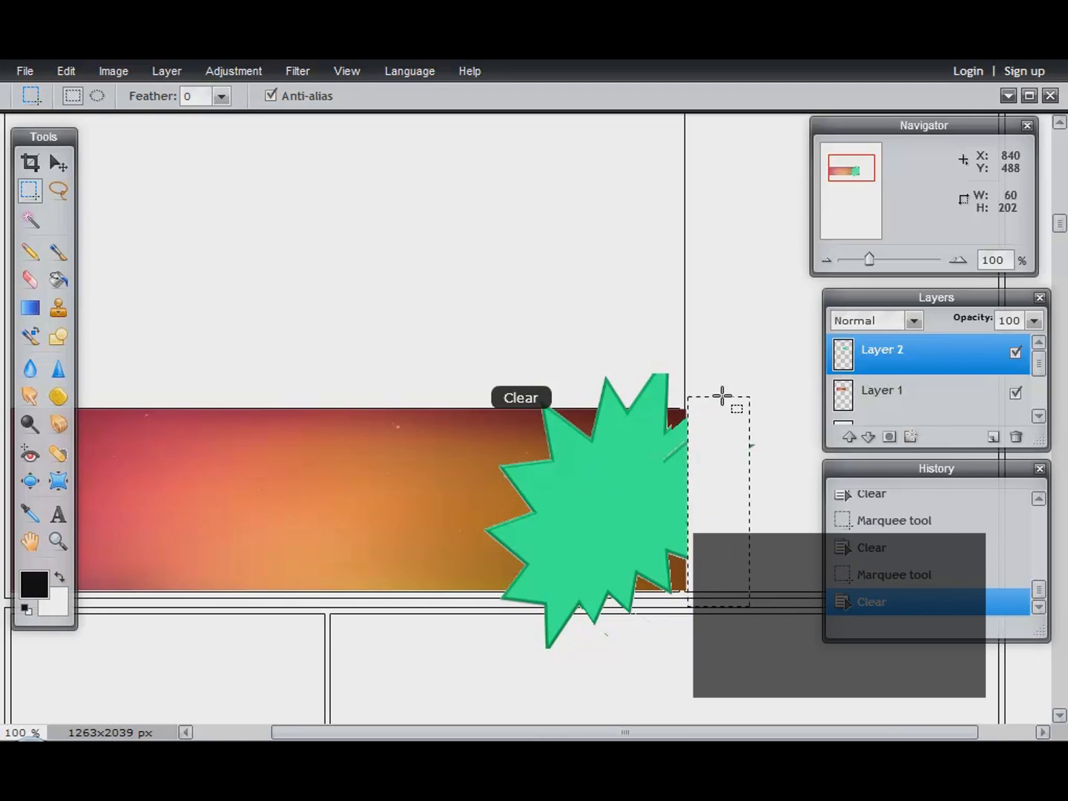
pyautogui.moveTo(725, 375); pyautogui.dragTo(781, 476)
pyautogui.press('Delete')
pyautogui.moveTo(685, 592); pyautogui.dragTo(430, 656)
pyautogui.press('Delete')
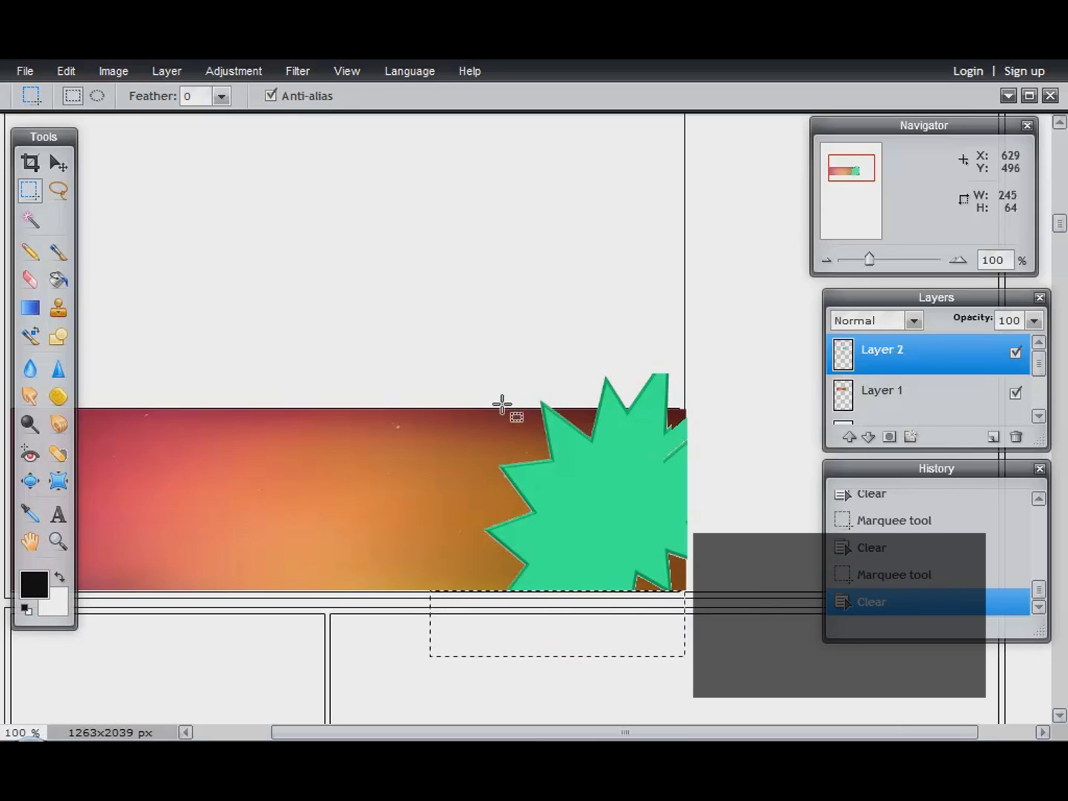
pyautogui.moveTo(499, 407); pyautogui.dragTo(764, 340)
pyautogui.press('Delete')
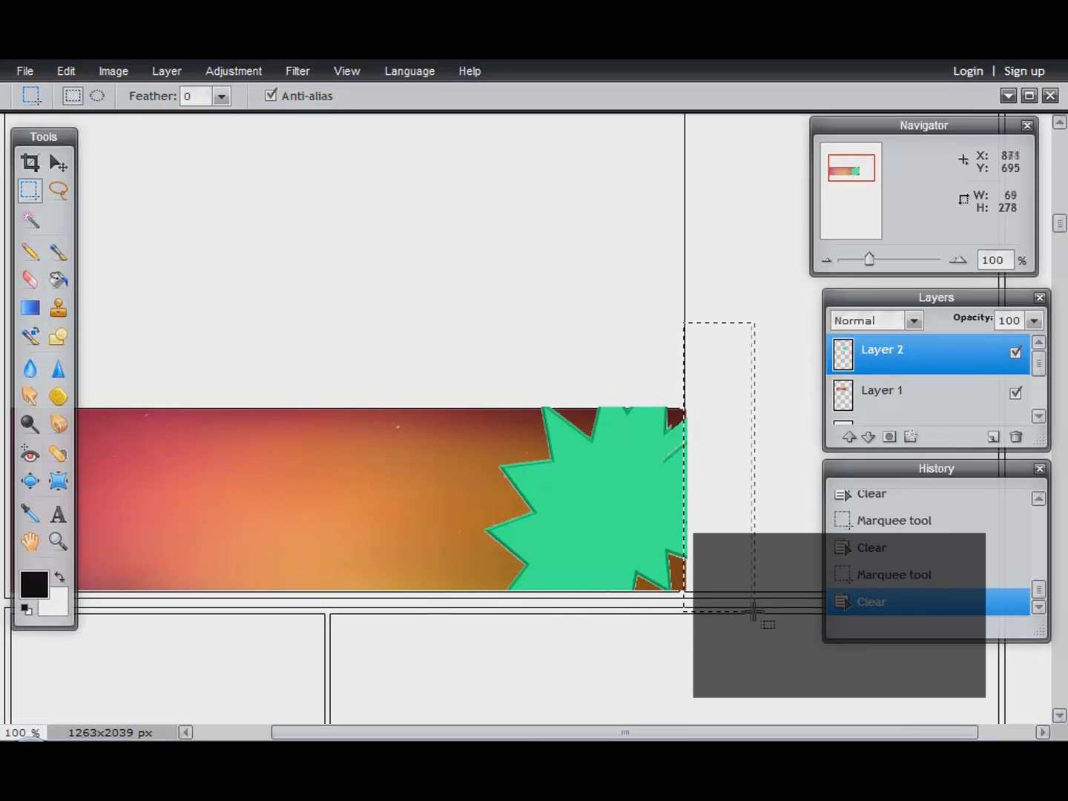
pyautogui.moveTo(750, 607); pyautogui.dragTo(755, 612)
pyautogui.press('Delete')
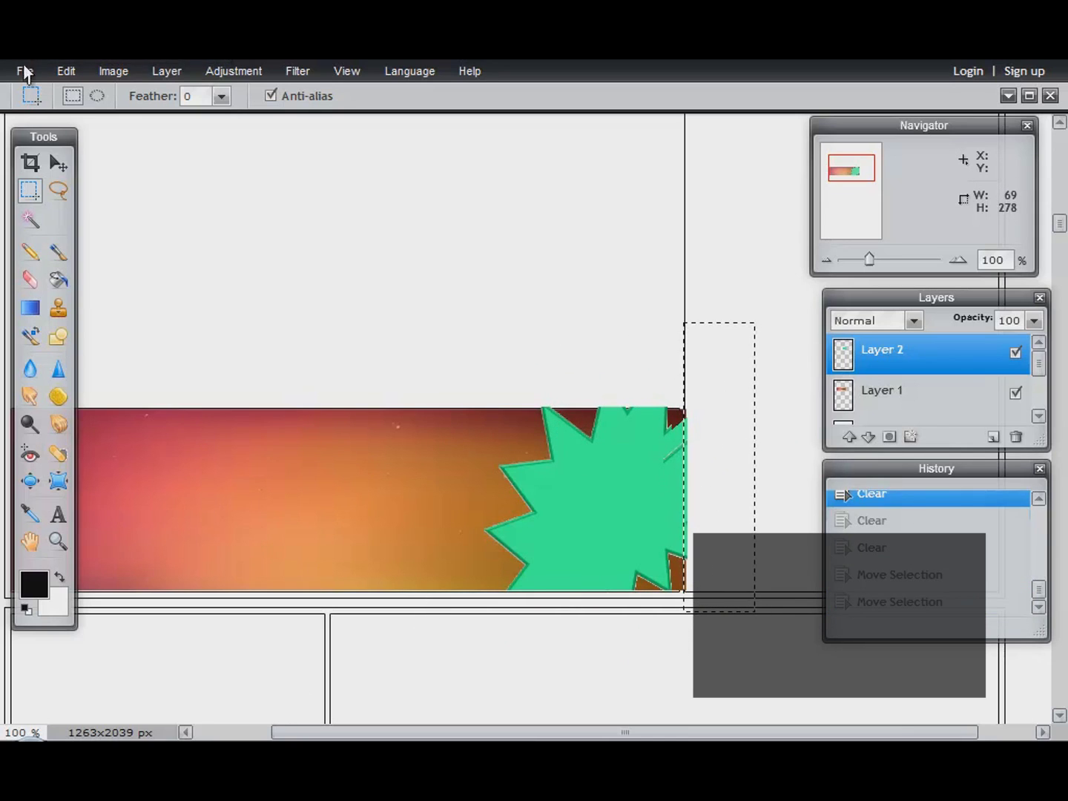
# Step: Open the blue starburst image Apresentao1
pyautogui.click(23, 71)
pyautogui.click(40, 116)
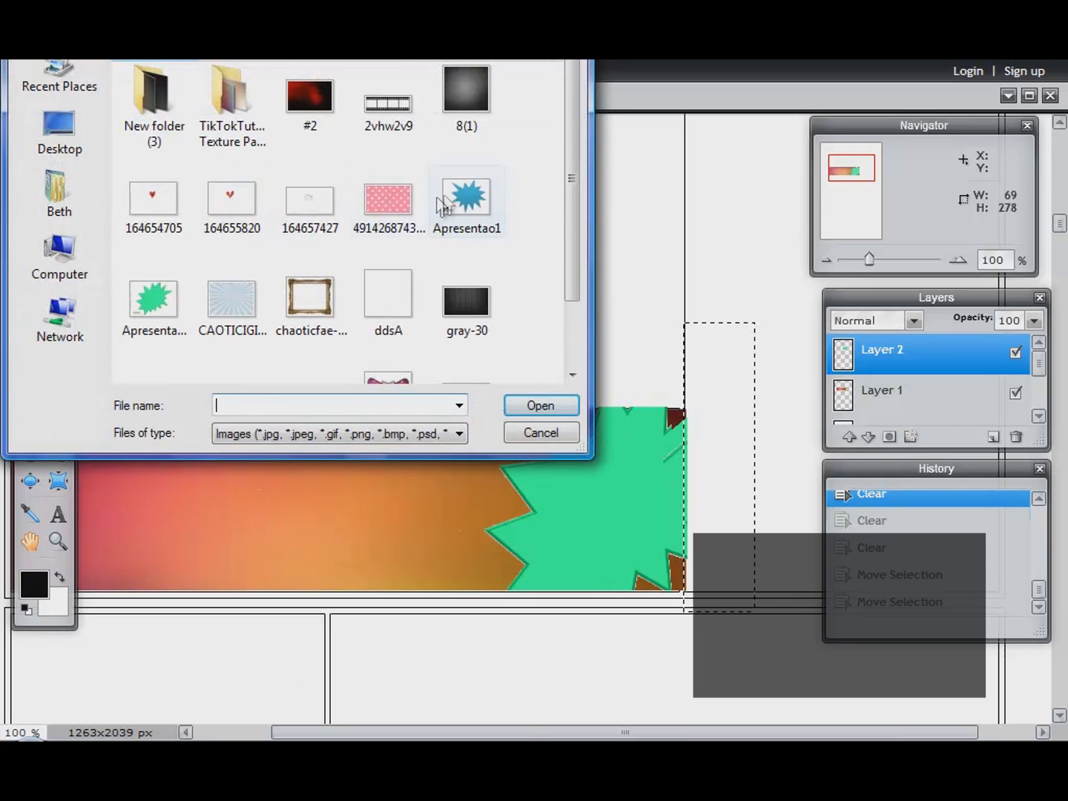
pyautogui.click(437, 202)
pyautogui.click(529, 405)
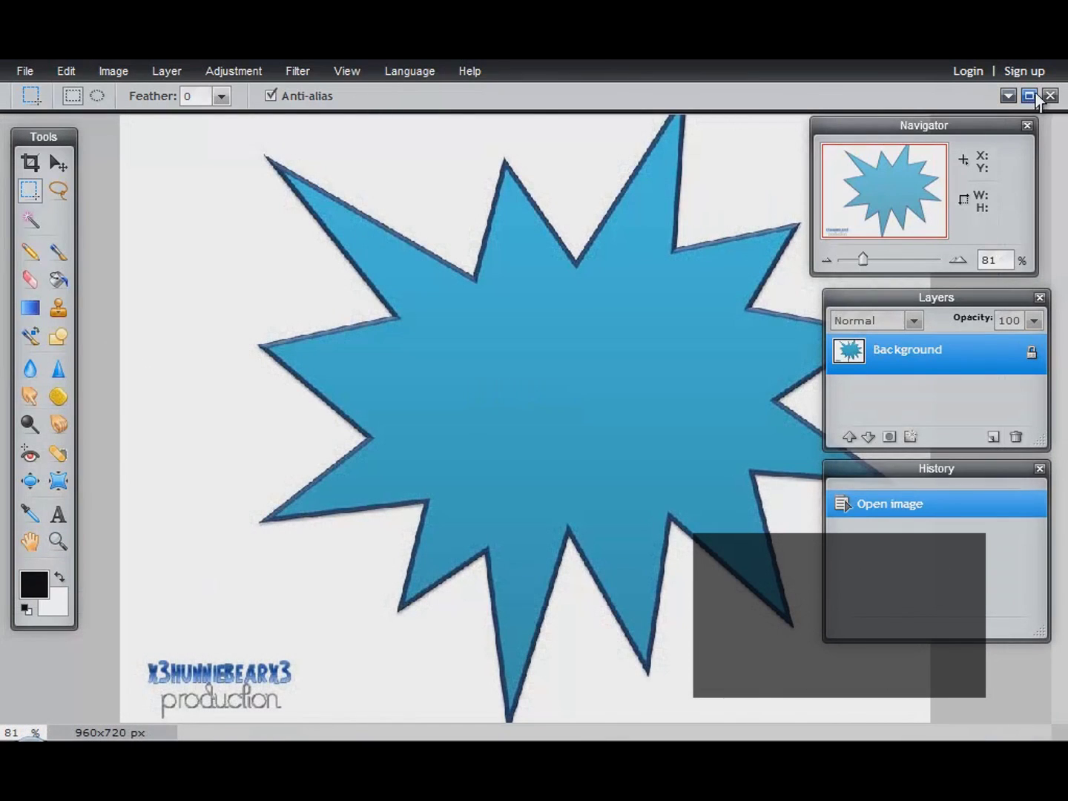
# Step: Try to clear the watermark text on the blue starburst image with a 262 × 148 px marquee
pyautogui.moveTo(341, 598); pyautogui.dragTo(104, 717)
pyautogui.press('Delete')
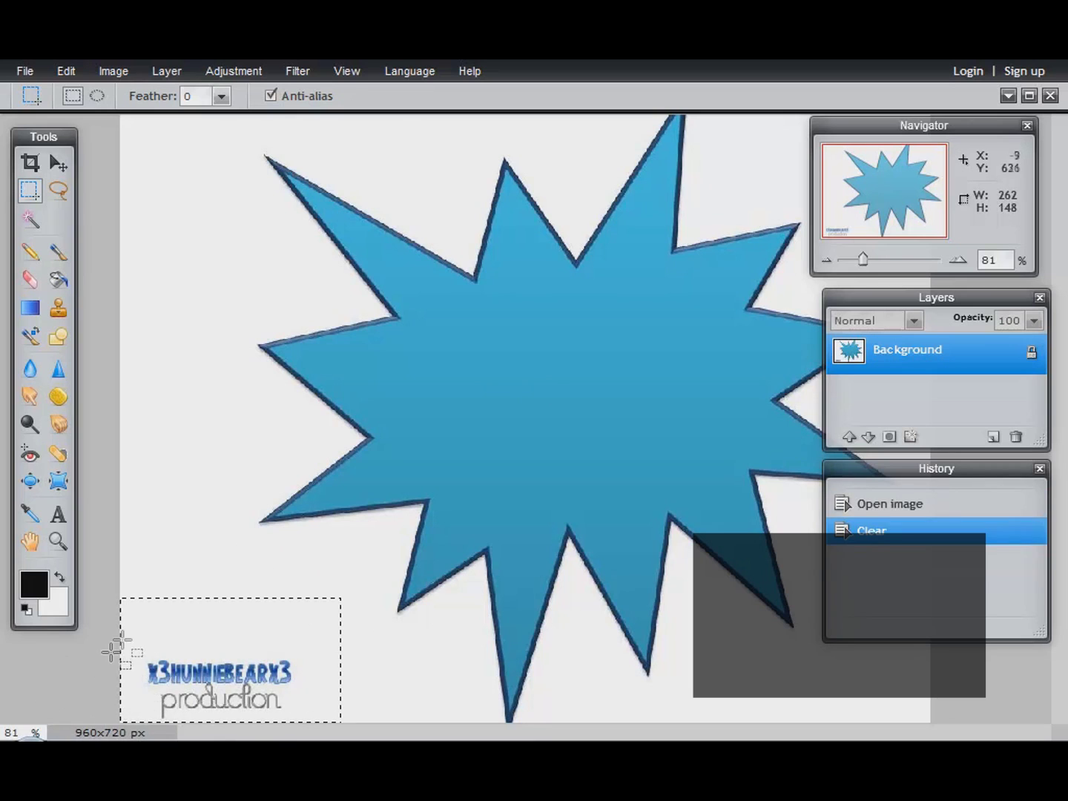
pyautogui.press('Delete')
pyautogui.press('Delete')
pyautogui.press('Delete')
pyautogui.press('Delete')
# Step: Copy the whole blue starburst image and paste it into the template, closing the source image
pyautogui.click(1028, 95)
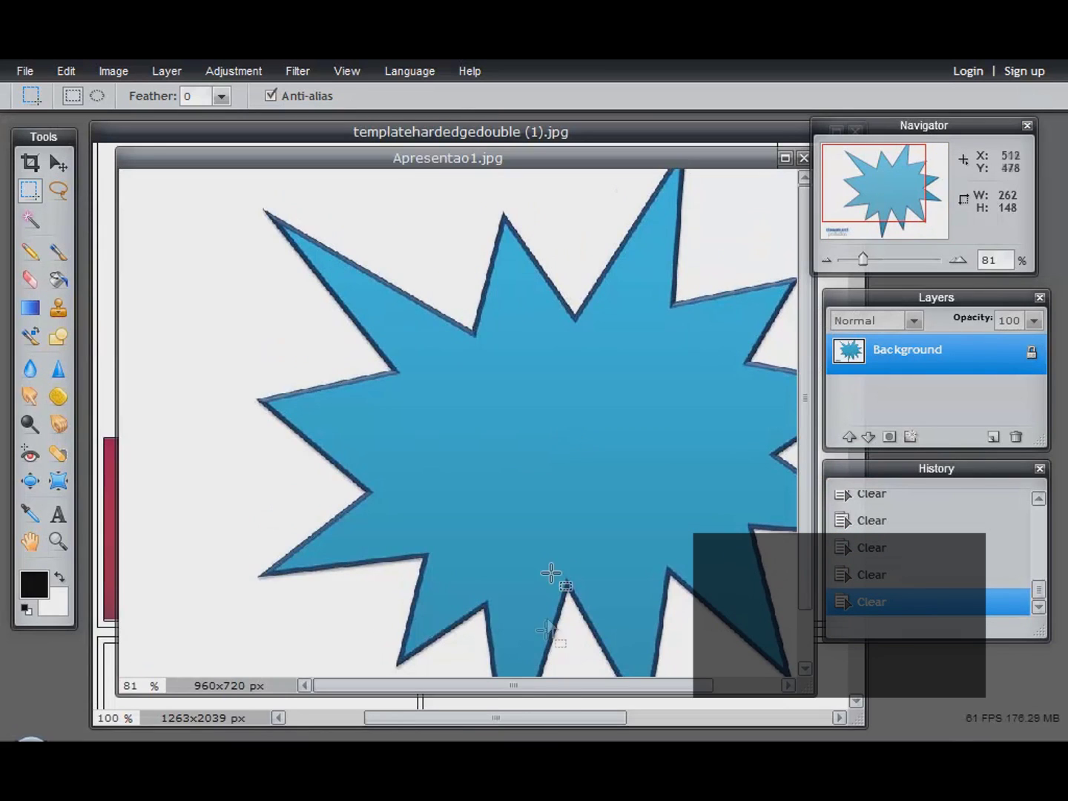
pyautogui.click(785, 157)
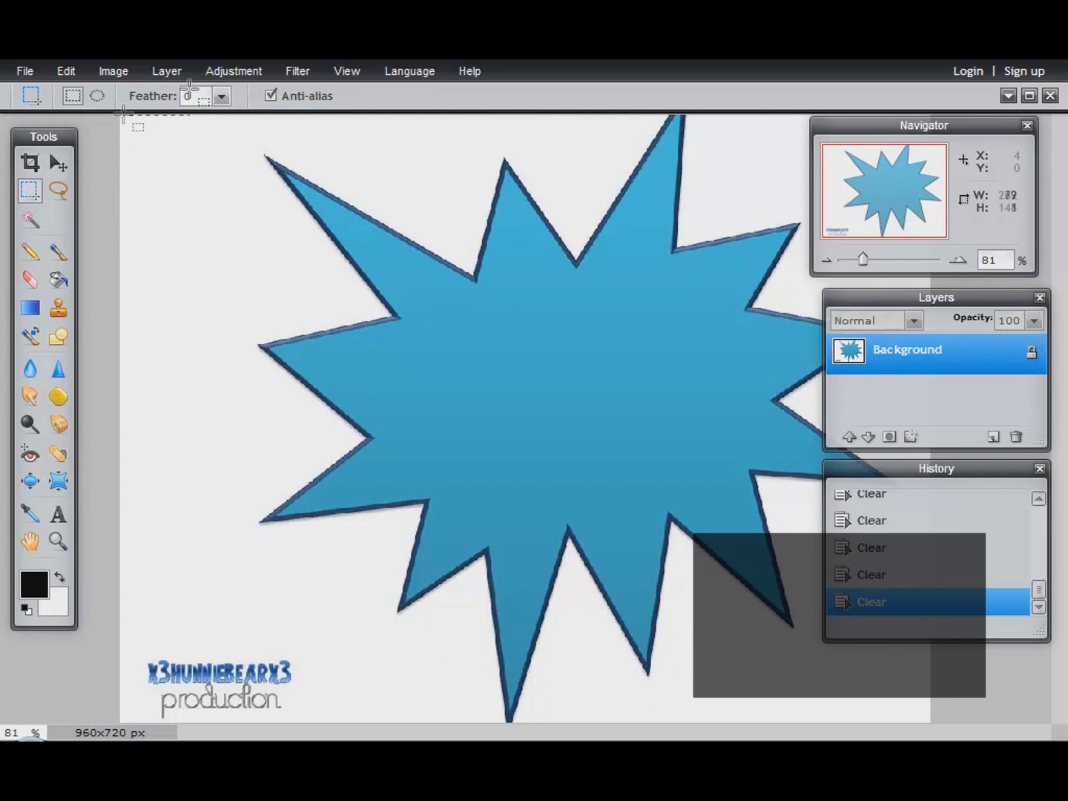
pyautogui.hotkey('ctrl', 'z')
pyautogui.click(1029, 95)
pyautogui.click(804, 157)
pyautogui.hotkey('ctrl', 'v')
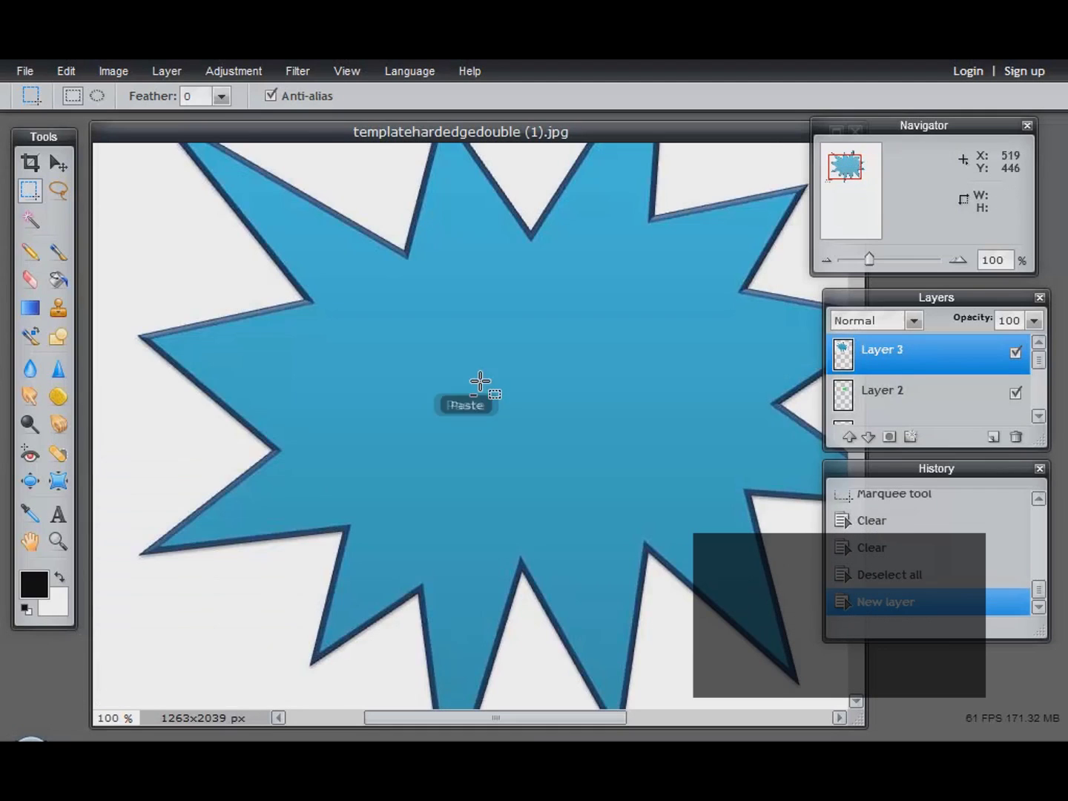
# Step: Delete the watermark text from the pasted blue starburst layer with a marquee of 281 × 135 px
pyautogui.moveTo(760, 138); pyautogui.dragTo(697, 140)
pyautogui.click(776, 139)
pyautogui.moveTo(854, 163); pyautogui.dragTo(845, 178)
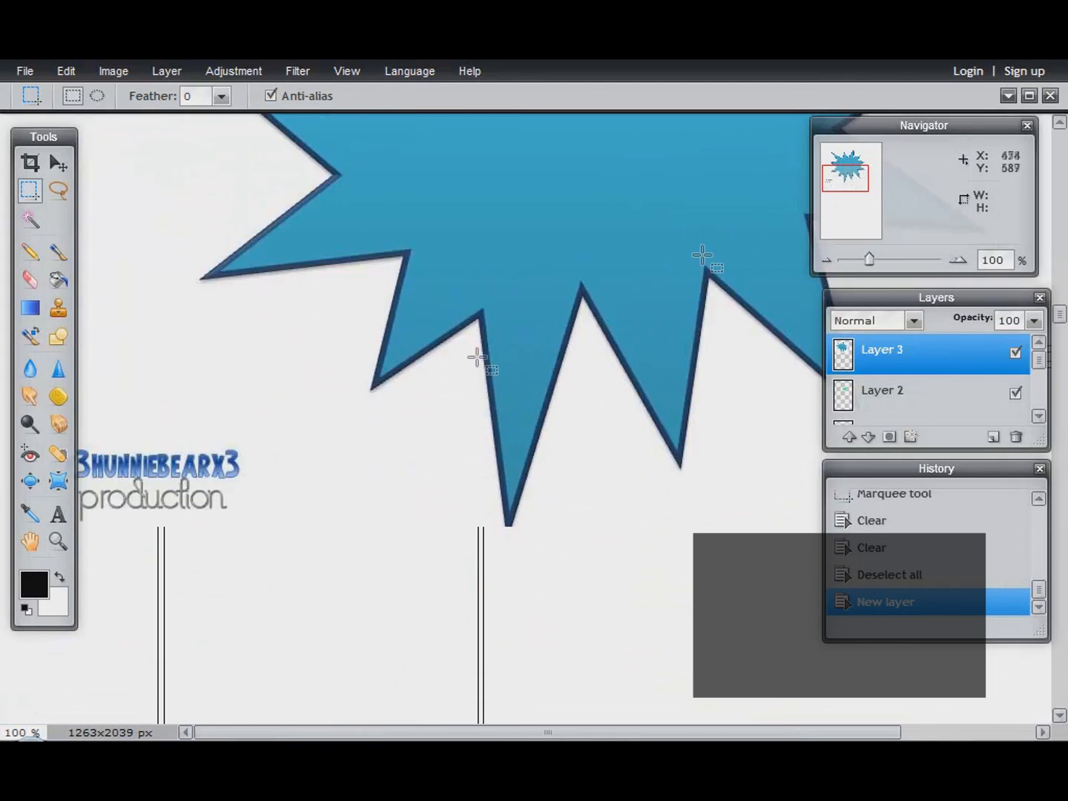
pyautogui.moveTo(5, 544); pyautogui.dragTo(72, 543)
pyautogui.press('Delete')
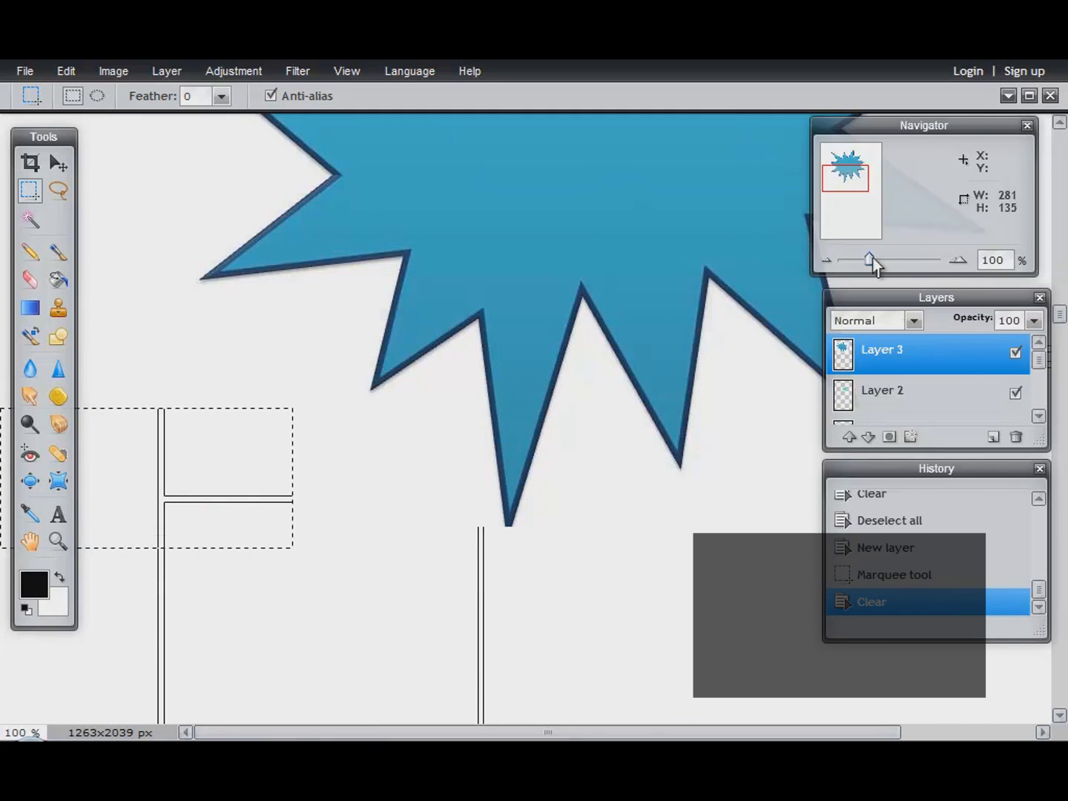
# Step: Delete the white background on both sides of the blue starburst with the Wand tool at tolerance 21, and deselect
pyautogui.moveTo(869, 260); pyautogui.dragTo(854, 260)
pyautogui.click(30, 218)
pyautogui.click(282, 297)
pyautogui.press('Delete')
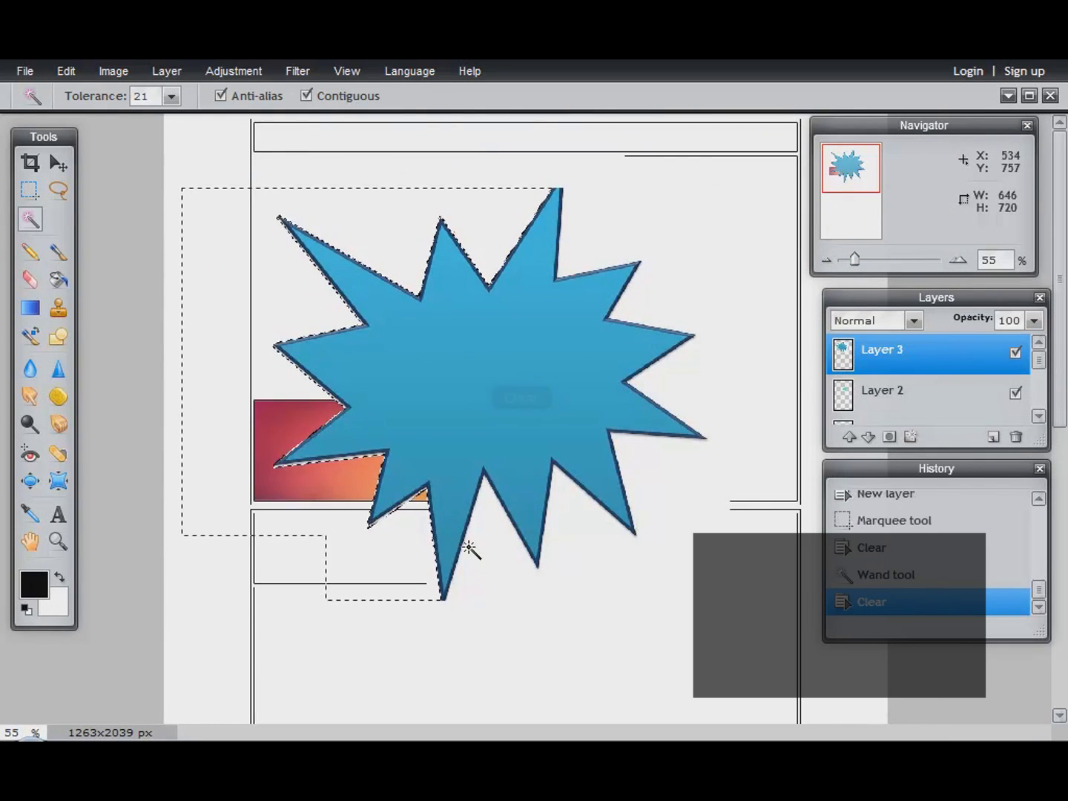
pyautogui.click(467, 549)
pyautogui.press('Delete')
pyautogui.rightClick(627, 572)
pyautogui.click(672, 400)
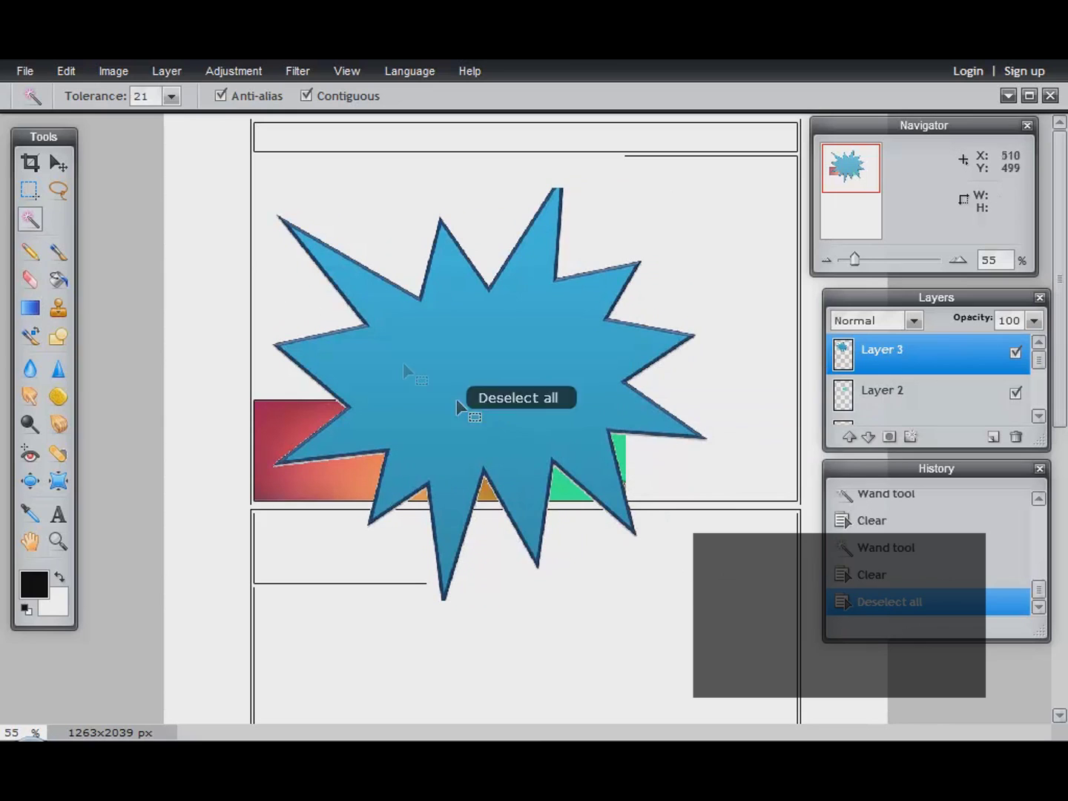
# Step: Free-transform the blue starburst to a smaller size, place it over the texture's left end, and apply the changes
pyautogui.click(67, 73)
pyautogui.click(87, 223)
pyautogui.moveTo(269, 187); pyautogui.dragTo(395, 313)
pyautogui.moveTo(472, 373); pyautogui.dragTo(324, 444)
pyautogui.click(31, 195)
pyautogui.click(452, 442)
# Step: Trim the parts of the blue starburst that extend past the texture's edges using marquee selections, and deselect
pyautogui.click(29, 192)
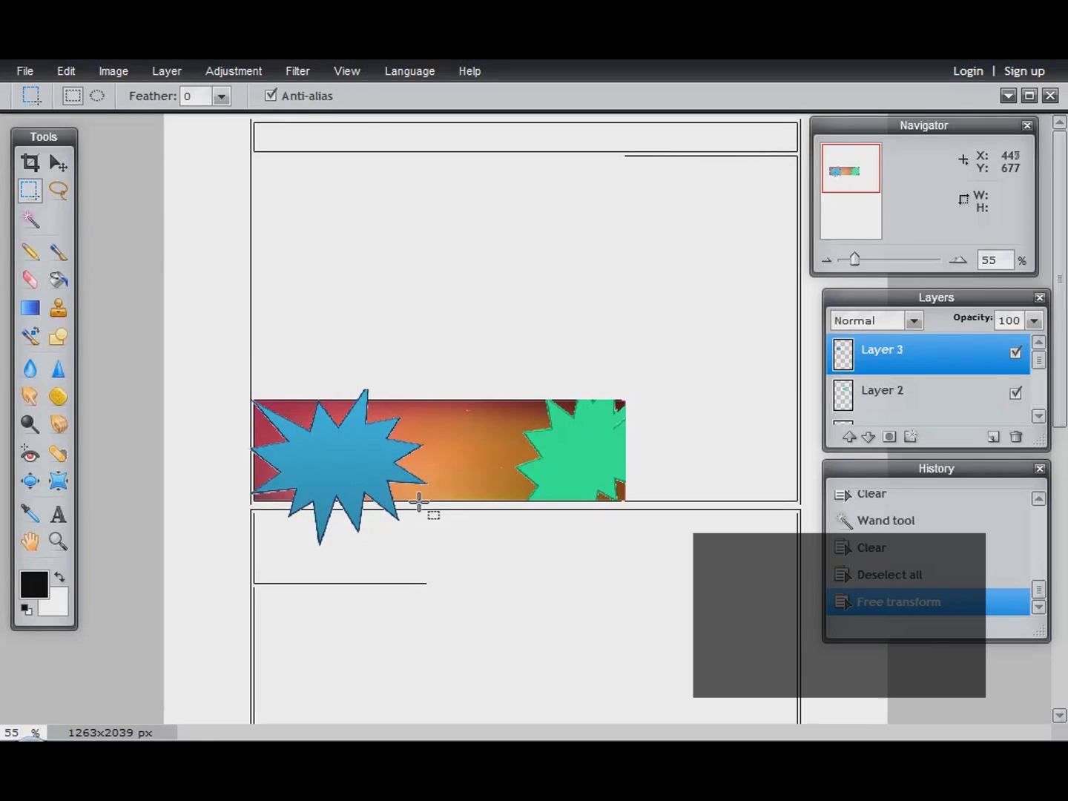
pyautogui.moveTo(223, 523)
pyautogui.mouseDown()
pyautogui.moveTo(224, 548)
pyautogui.moveTo(229, 532)
pyautogui.mouseUp()
pyautogui.press('Delete')
pyautogui.press('Delete')
pyautogui.moveTo(254, 399)
pyautogui.mouseDown()
pyautogui.moveTo(471, 399)
pyautogui.moveTo(500, 370)
pyautogui.mouseUp()
pyautogui.press('Delete')
pyautogui.moveTo(428, 400)
pyautogui.mouseDown()
pyautogui.moveTo(359, 386)
pyautogui.moveTo(242, 337)
pyautogui.mouseUp()
pyautogui.press('Delete')
pyautogui.click(368, 361)
pyautogui.rightClick(368, 362)
pyautogui.click(414, 401)
# Step: Open the scribbled red heart image and copy the heart with a 378 × 307 px marquee
pyautogui.click(25, 71)
pyautogui.click(46, 115)
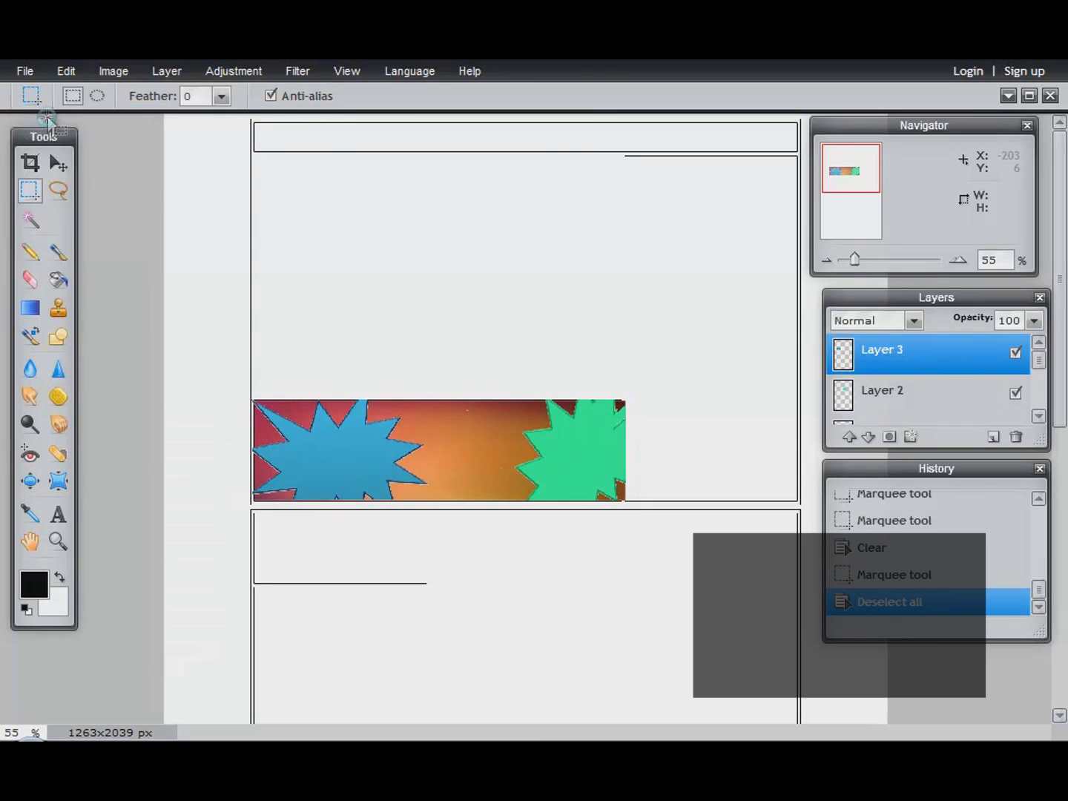
pyautogui.click(46, 115)
pyautogui.doubleClick(204, 214)
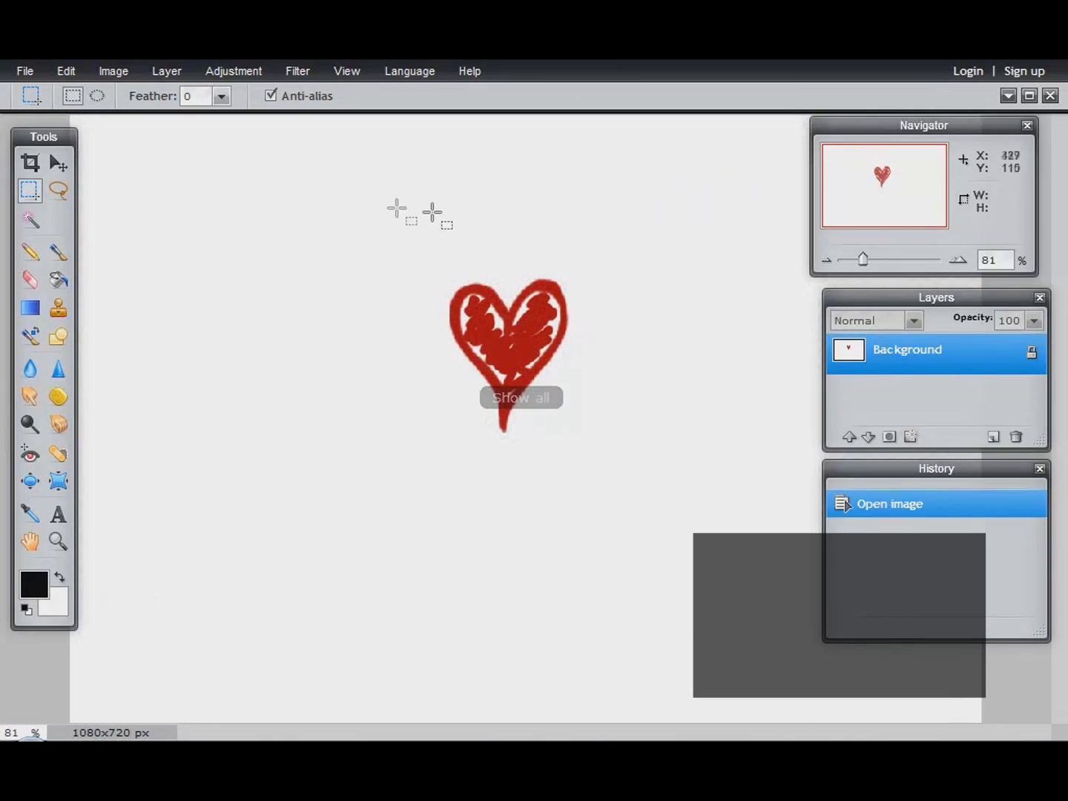
pyautogui.moveTo(671, 497); pyautogui.dragTo(672, 495)
pyautogui.hotkey('ctrl', 'c')
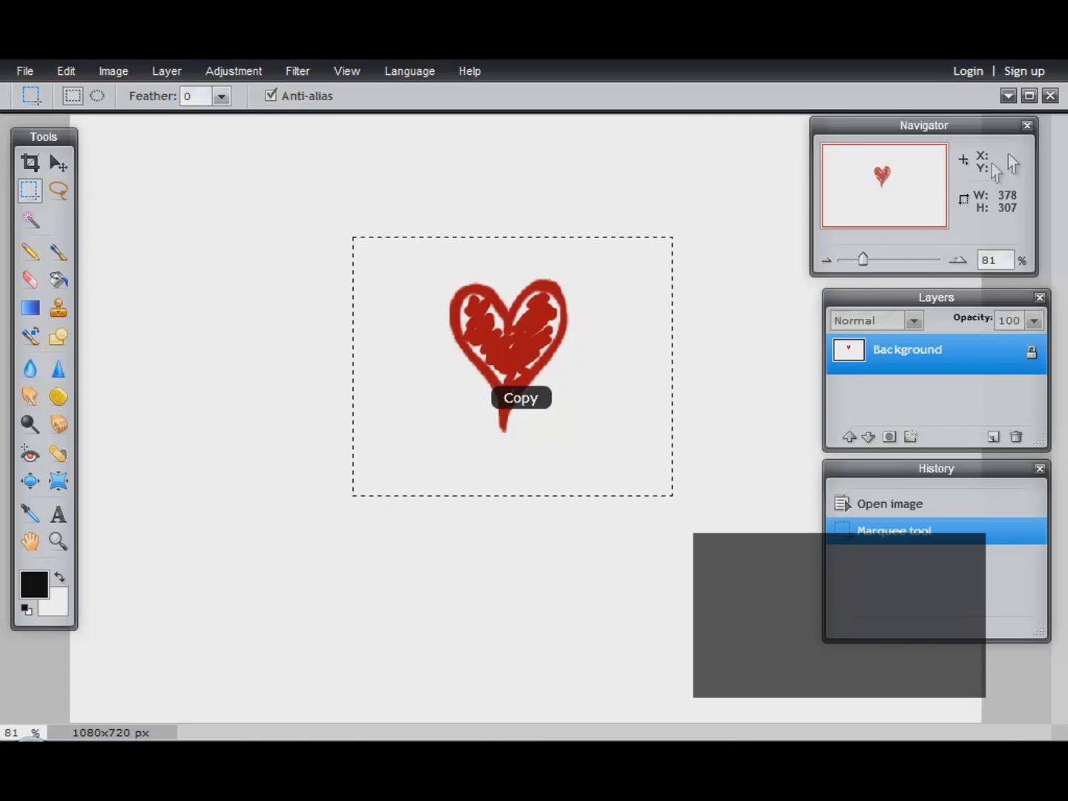
# Step: Close the heart image without saving and paste the copied heart into the template
pyautogui.click(1050, 95)
pyautogui.click(552, 449)
pyautogui.hotkey('ctrl', 'v')
# Step: Delete the white background around the heart and white areas inside it with the Wand tool at tolerance 21
pyautogui.click(30, 219)
pyautogui.click(494, 484)
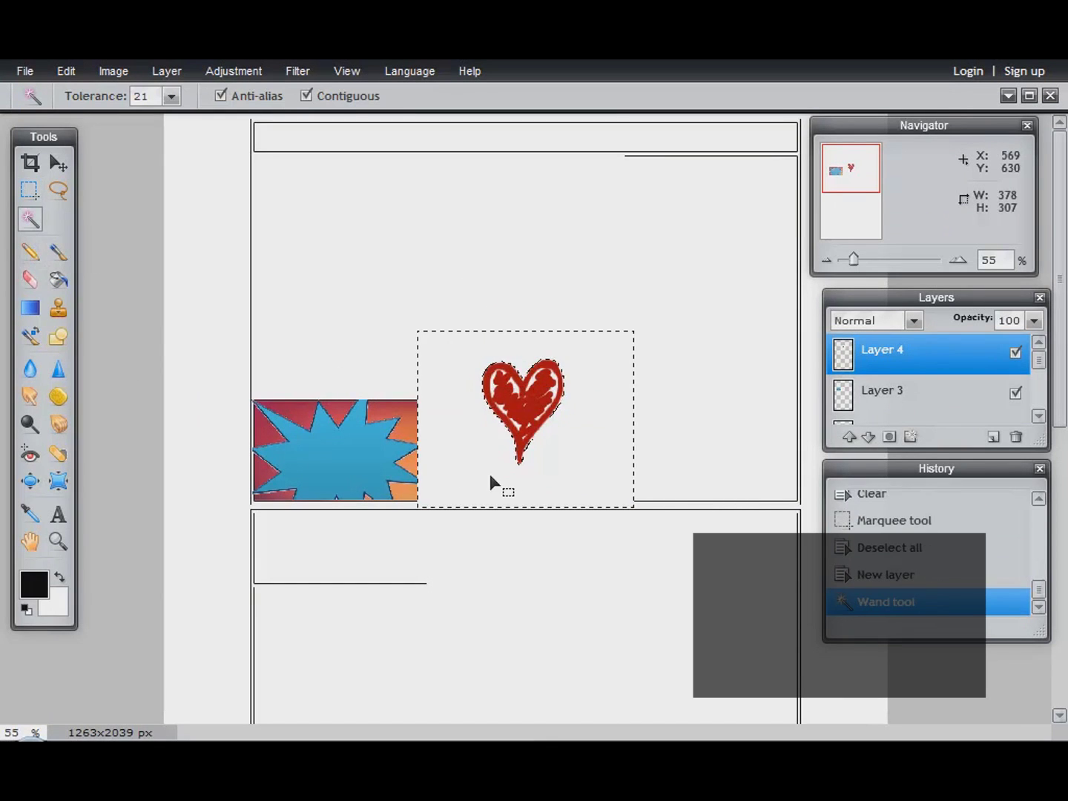
pyautogui.press('Delete')
pyautogui.click(499, 384)
pyautogui.press('Delete')
pyautogui.click(492, 387)
pyautogui.press('Delete')
pyautogui.hotkey('ctrl', 'z')
pyautogui.click(513, 413)
pyautogui.press('Delete')
# Step: Move the heart over the left side of the green starburst
pyautogui.rightClick(490, 372)
pyautogui.click(519, 429)
pyautogui.click(58, 162)
pyautogui.moveTo(542, 423); pyautogui.dragTo(561, 478)
# Step: Open the photo of the woman in a white dress from the Pictures Of ActorsSingers folder
pyautogui.click(24, 70)
pyautogui.click(52, 112)
pyautogui.click(158, 91)
pyautogui.moveTo(570, 262); pyautogui.dragTo(560, 202)
pyautogui.doubleClick(283, 271)
pyautogui.doubleClick(152, 195)
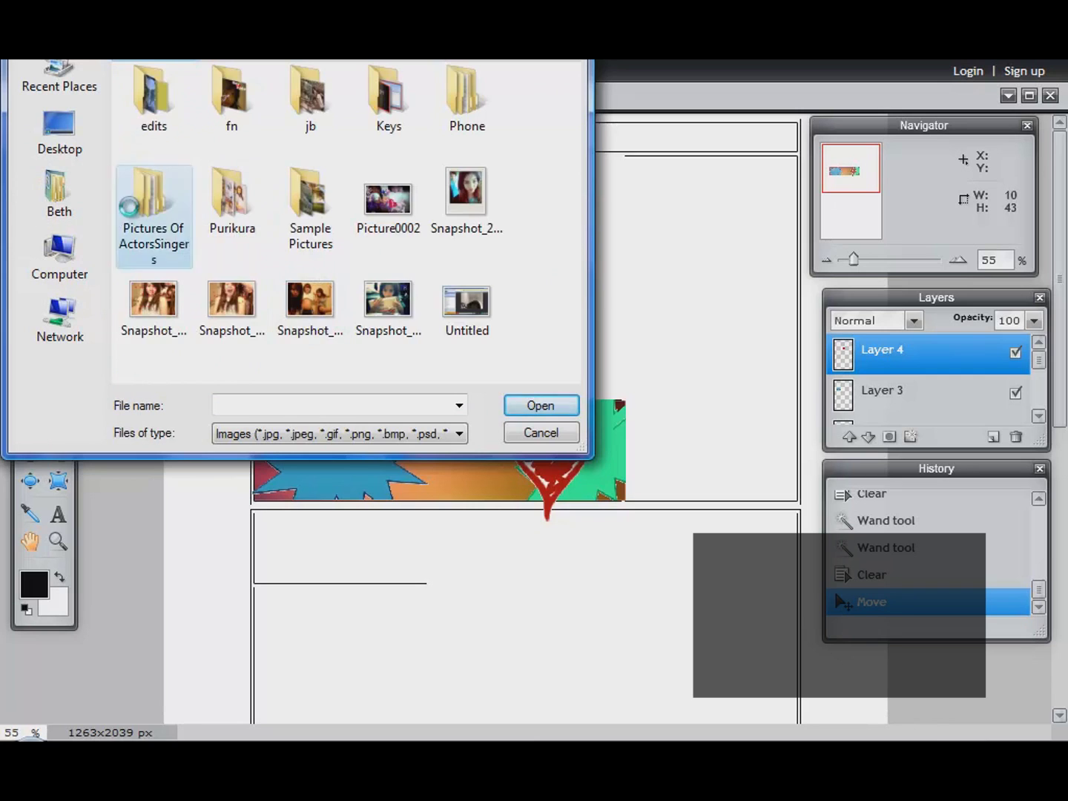
pyautogui.doubleClick(151, 193)
# Step: Copy the woman with a 230 × 506 px marquee and paste her into the template, closing the photo without saving
pyautogui.press('m')
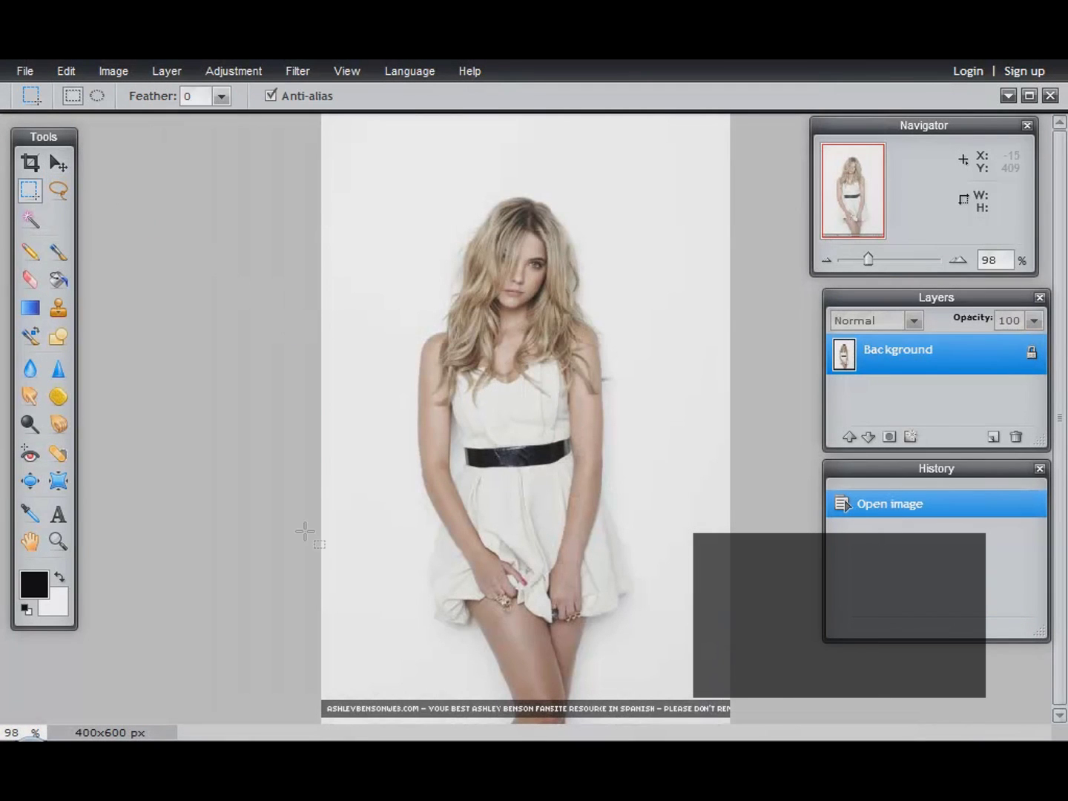
pyautogui.press('Delete')
pyautogui.moveTo(322, 677); pyautogui.dragTo(128, 282)
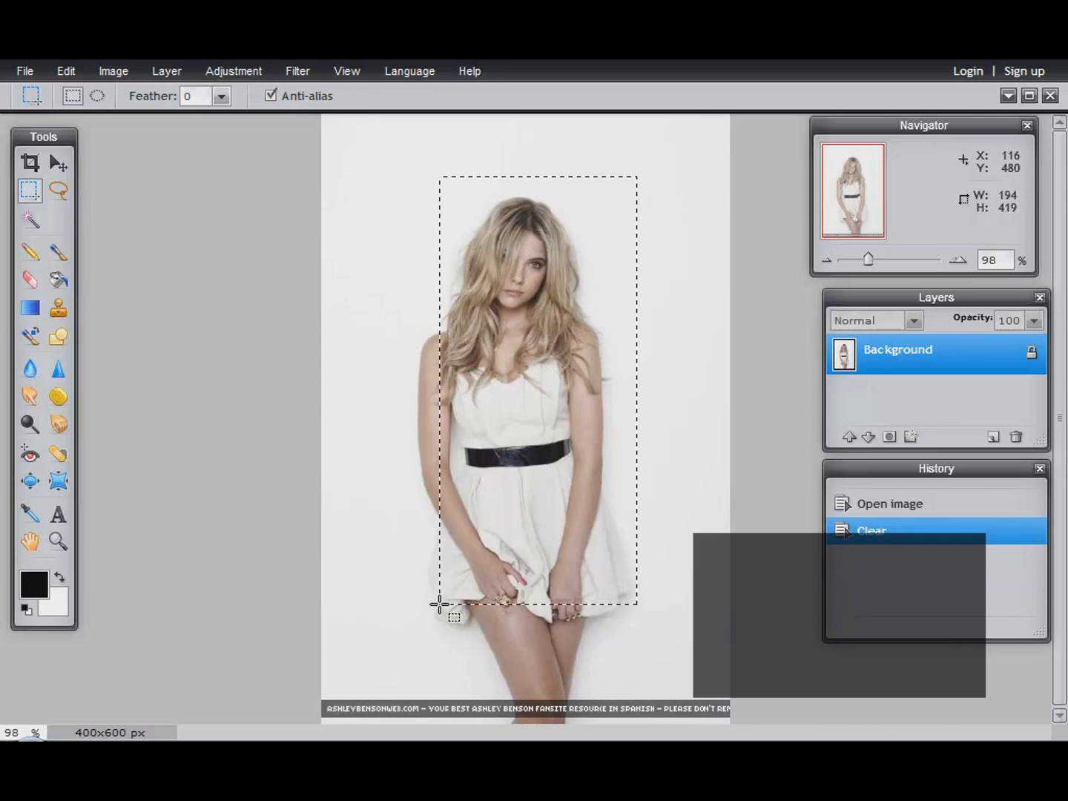
pyautogui.moveTo(403, 689); pyautogui.dragTo(402, 694)
pyautogui.hotkey('ctrl', 'c')
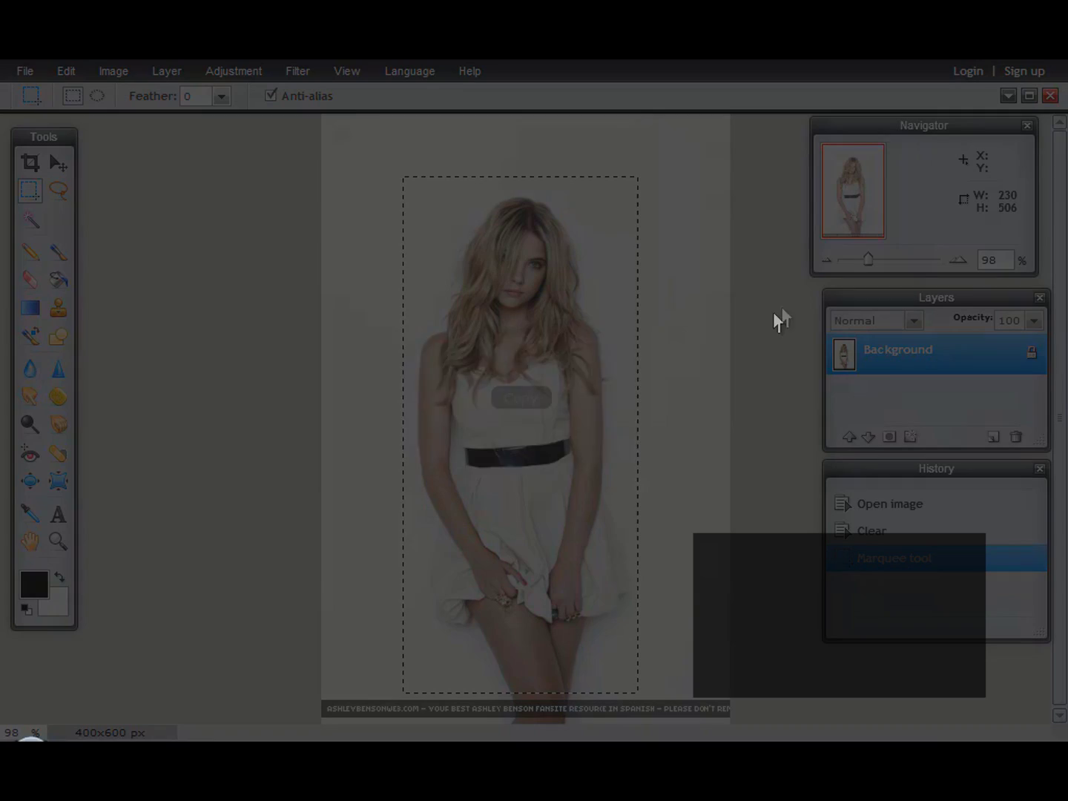
pyautogui.click(560, 446)
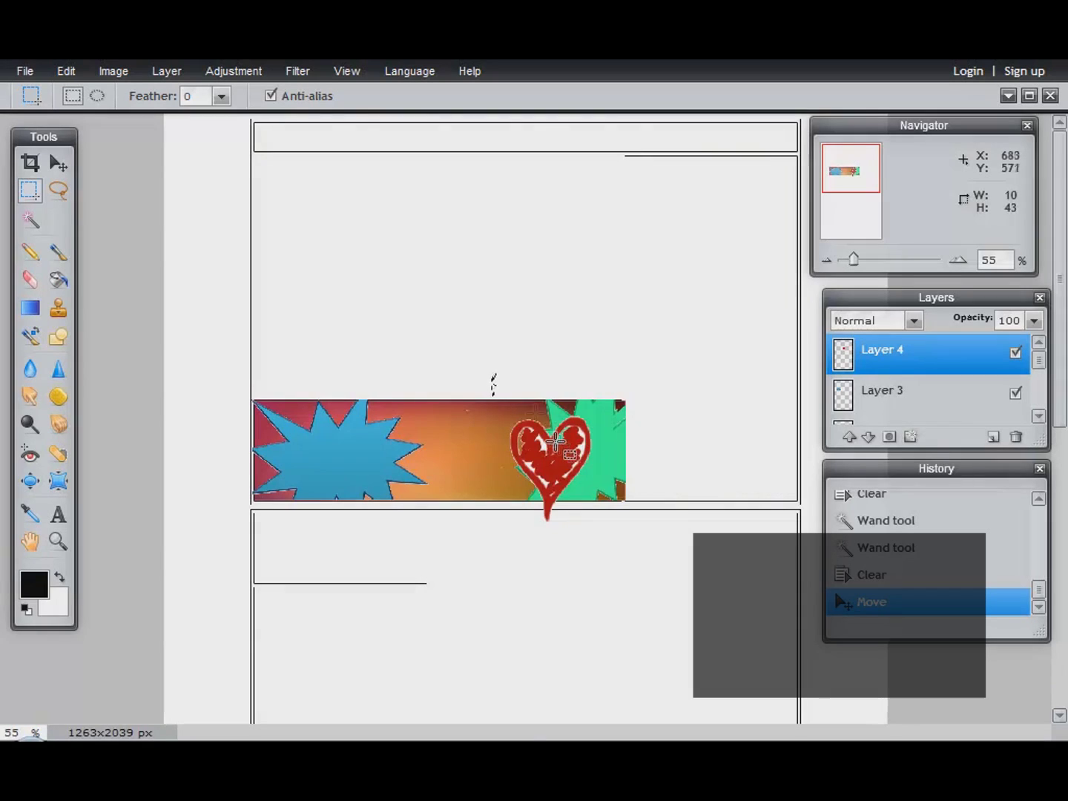
pyautogui.hotkey('ctrl', 'v')
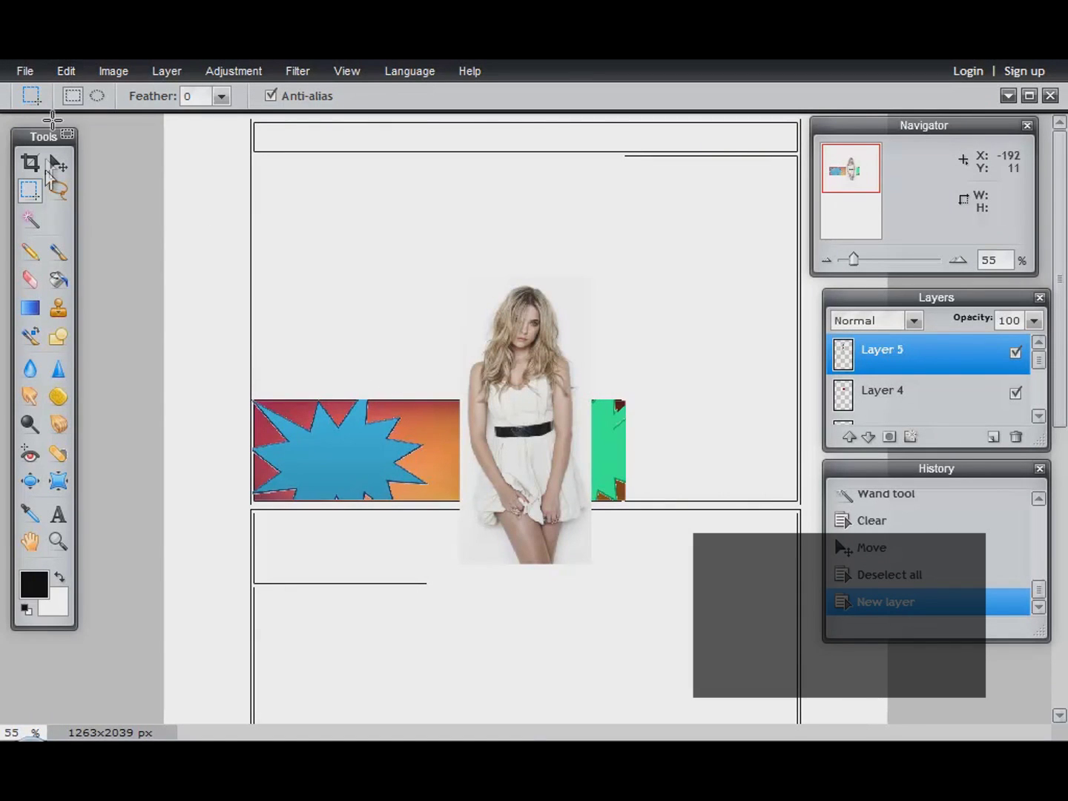
# Step: Delete the light background around the pasted woman with the Wand tool at tolerance 21, and deselect
pyautogui.click(29, 219)
pyautogui.click(477, 333)
pyautogui.press('Delete')
pyautogui.rightClick(477, 330)
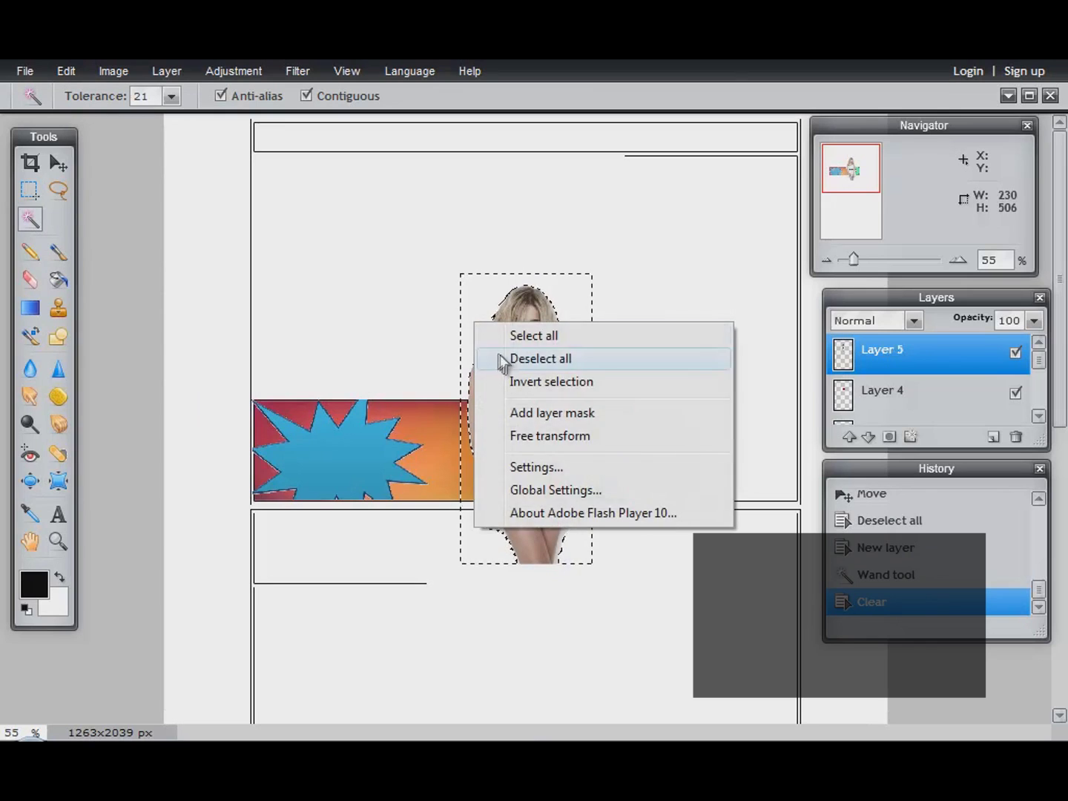
pyautogui.click(493, 357)
# Step: Free transform the cut-out woman: tilt her slightly counterclockwise and move her between the blue starburst and the heart
pyautogui.click(66, 70)
pyautogui.click(85, 236)
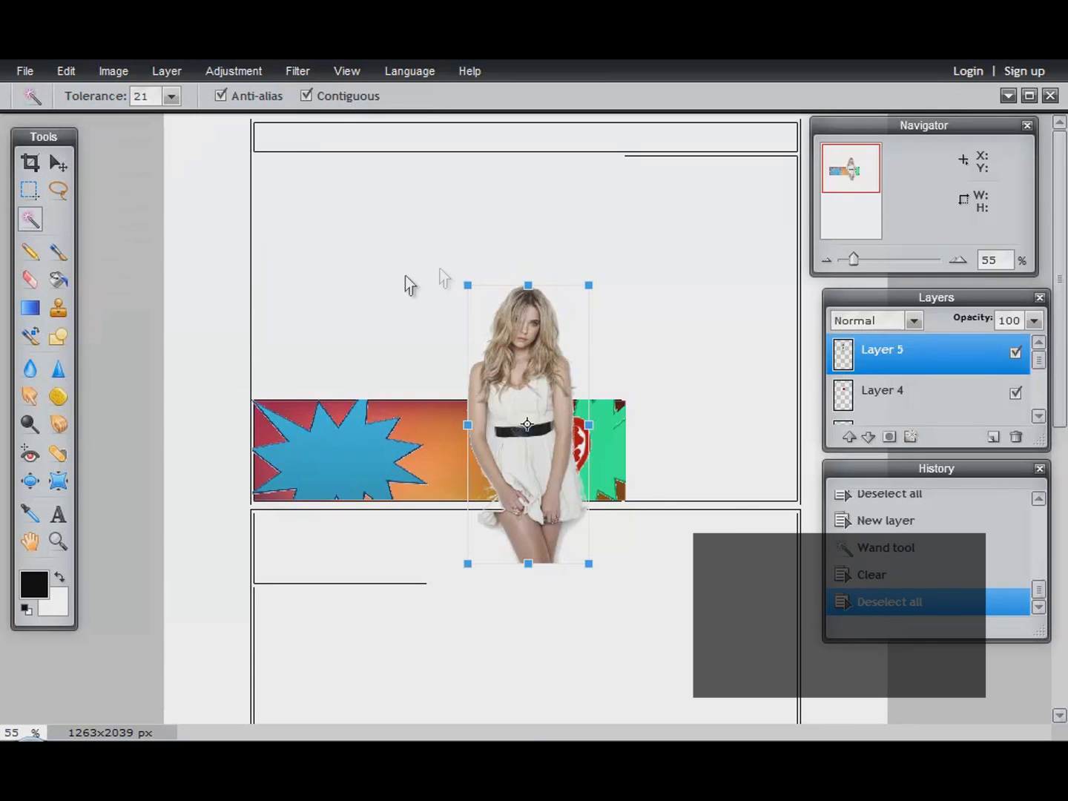
pyautogui.moveTo(485, 278); pyautogui.dragTo(458, 284)
pyautogui.moveTo(495, 355); pyautogui.dragTo(436, 444)
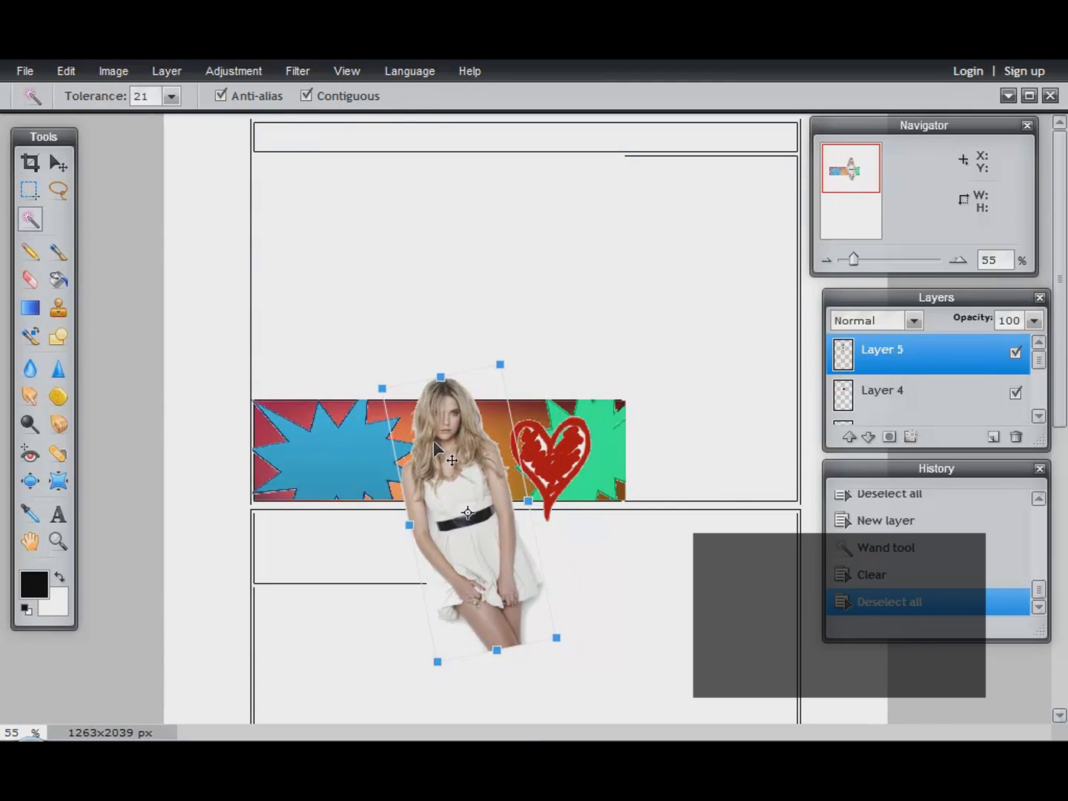
pyautogui.click(30, 190)
pyautogui.press('Return')
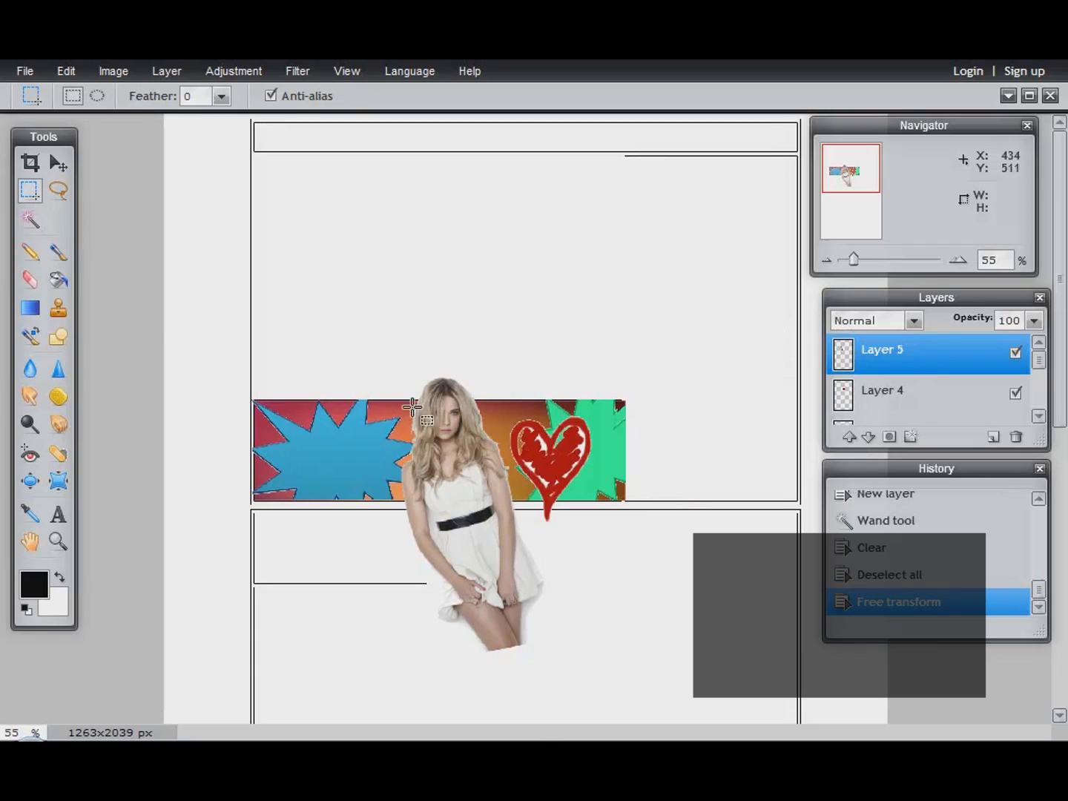
# Step: Delete the parts of the woman extending above and below the textured panel with rectangular marquees, and deselect
pyautogui.moveTo(491, 401); pyautogui.dragTo(568, 359)
pyautogui.press('Delete')
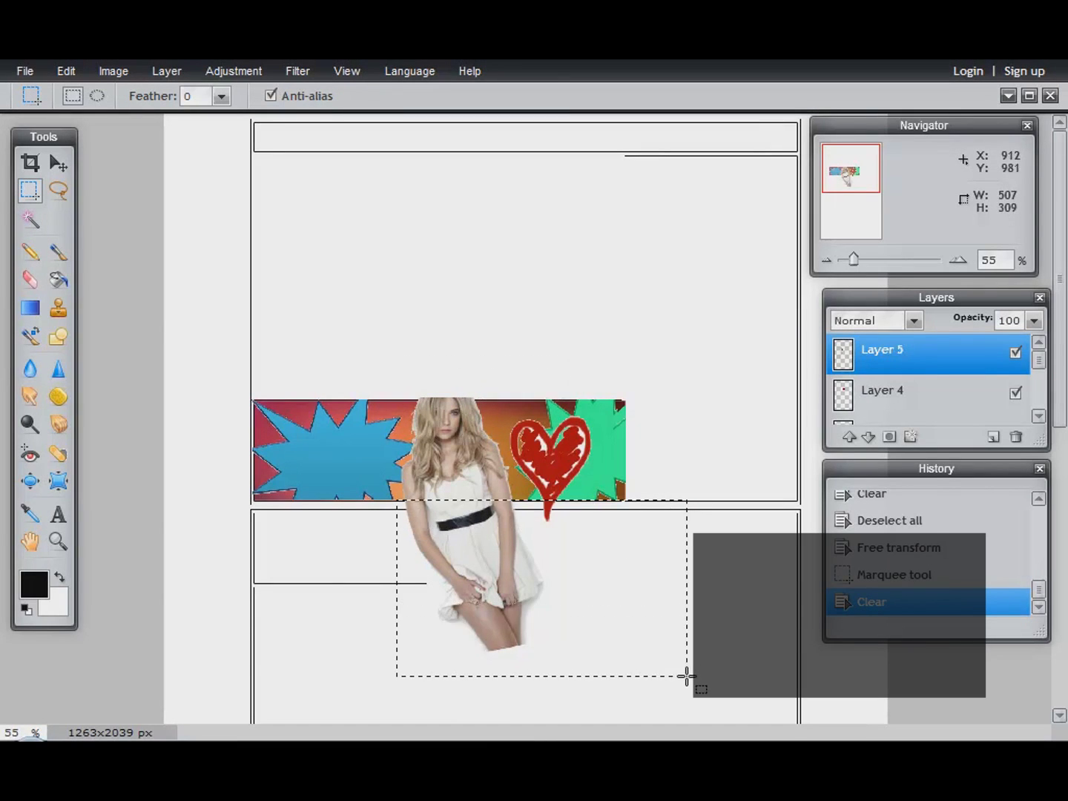
pyautogui.press('Delete')
pyautogui.rightClick(529, 329)
pyautogui.click(592, 365)
# Step: Save the template to the computer as templatehardedgedouble (1) in JPEG format at quality 82
pyautogui.click(25, 71)
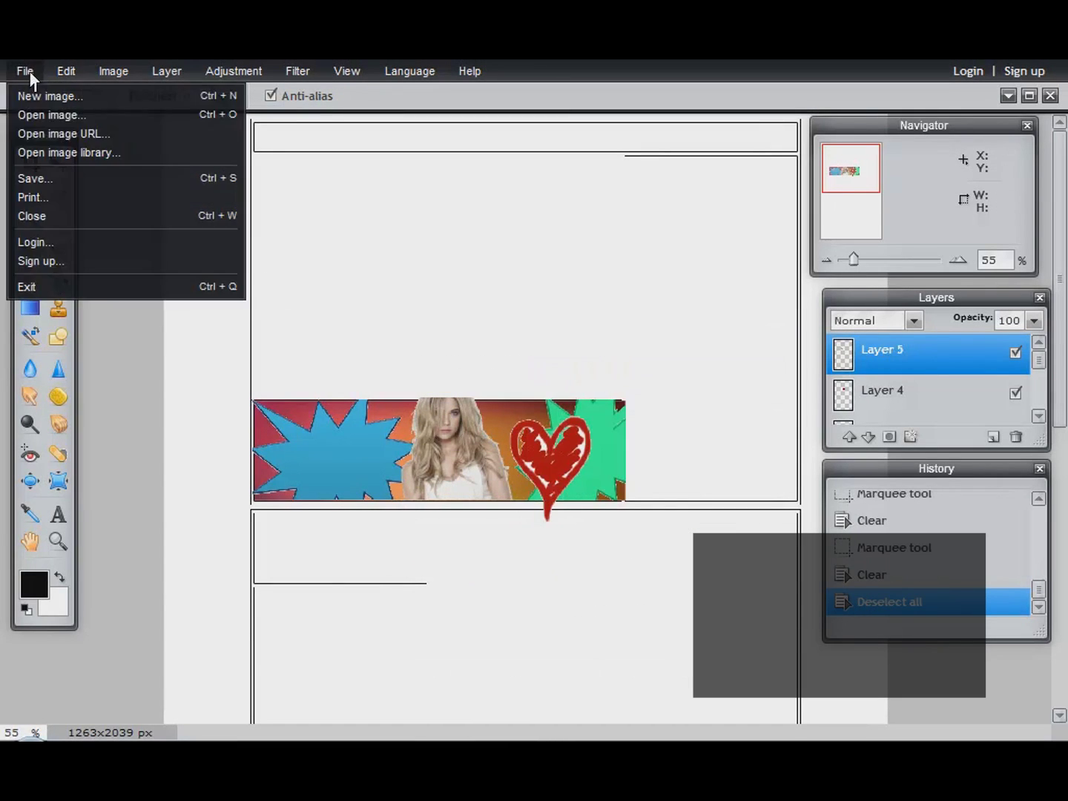
pyautogui.click(35, 180)
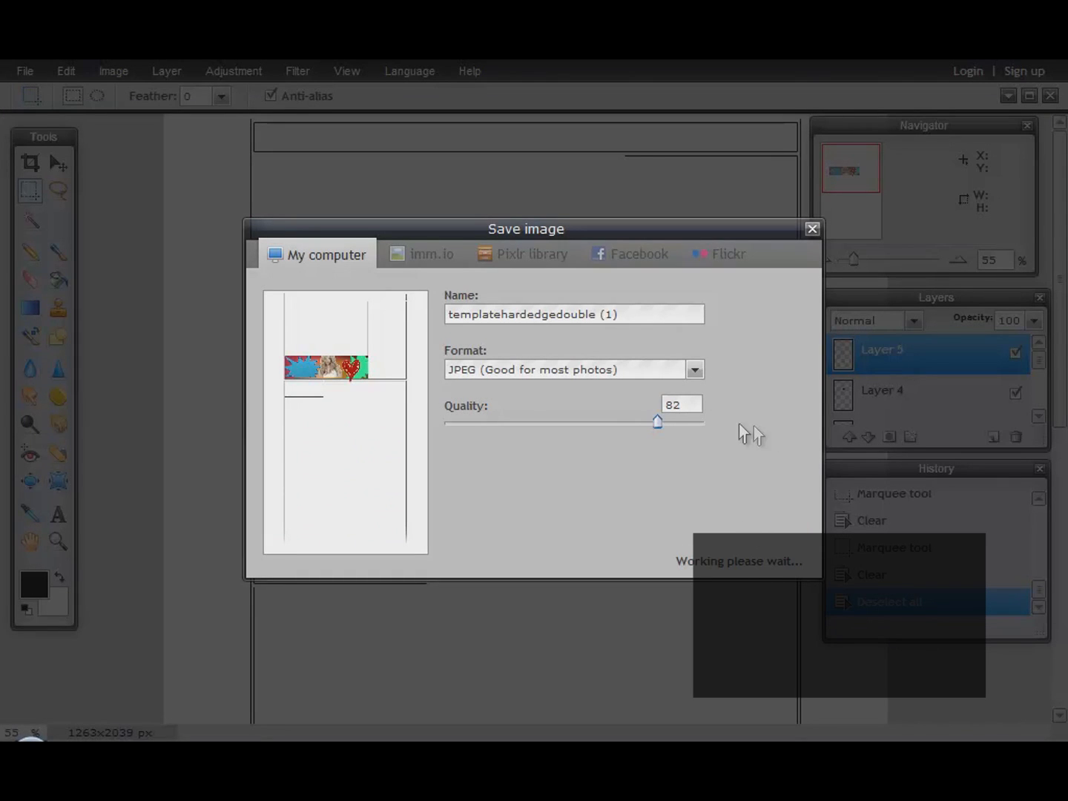
pyautogui.click(775, 563)
pyautogui.click(540, 353)
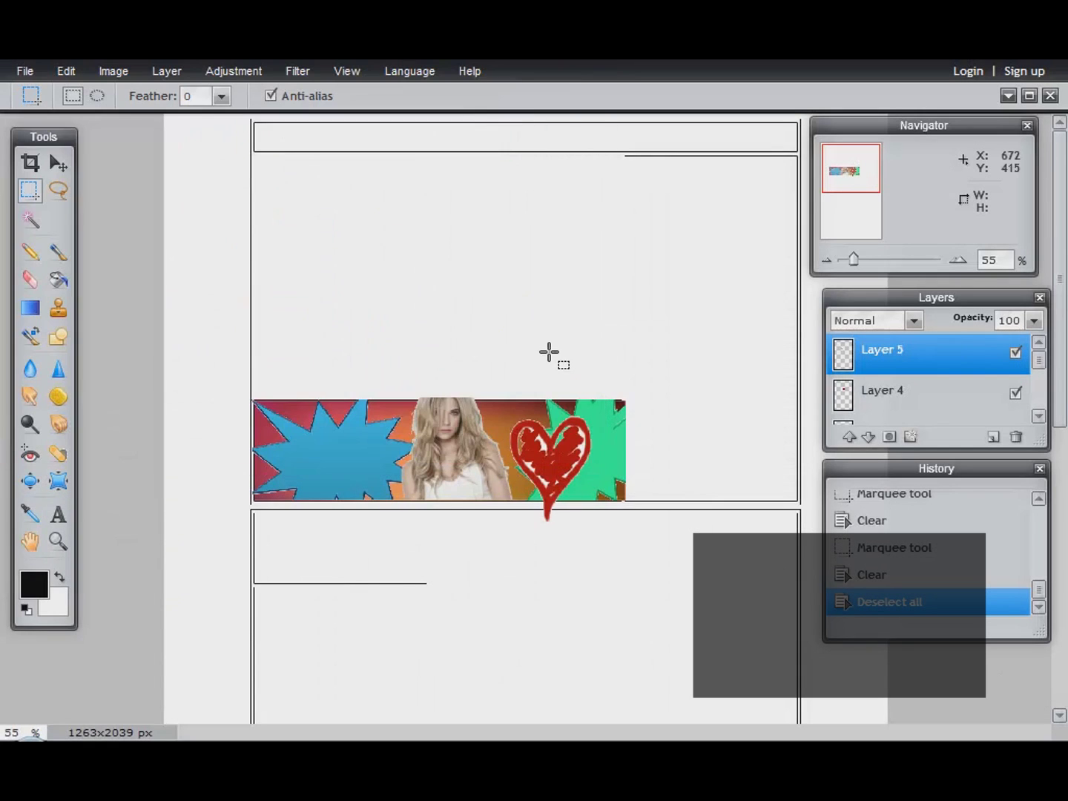
# Step: Switch to YouTube in a new browser tab and show the advanced theme and color options of the channel's DDLovato 2 theme
pyautogui.hotkey('ctrl', 't')
pyautogui.click(529, 100)
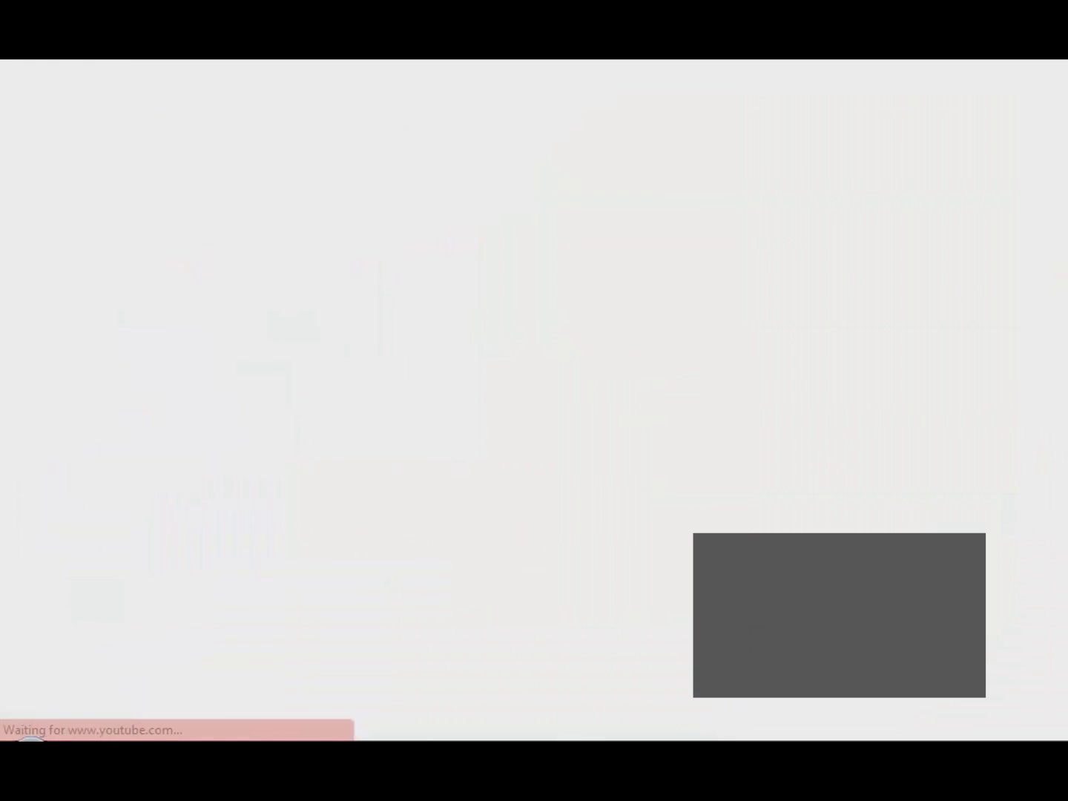
pyautogui.moveTo(875, 90)
pyautogui.click(841, 116)
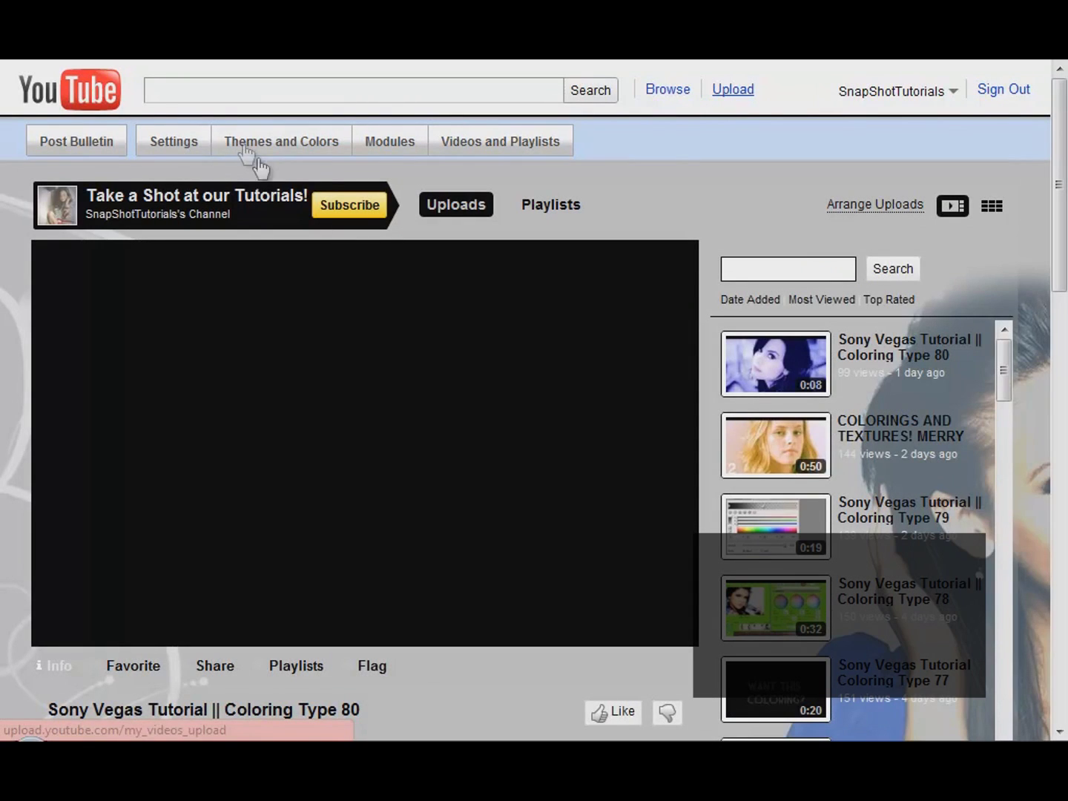
pyautogui.click(286, 143)
pyautogui.click(419, 399)
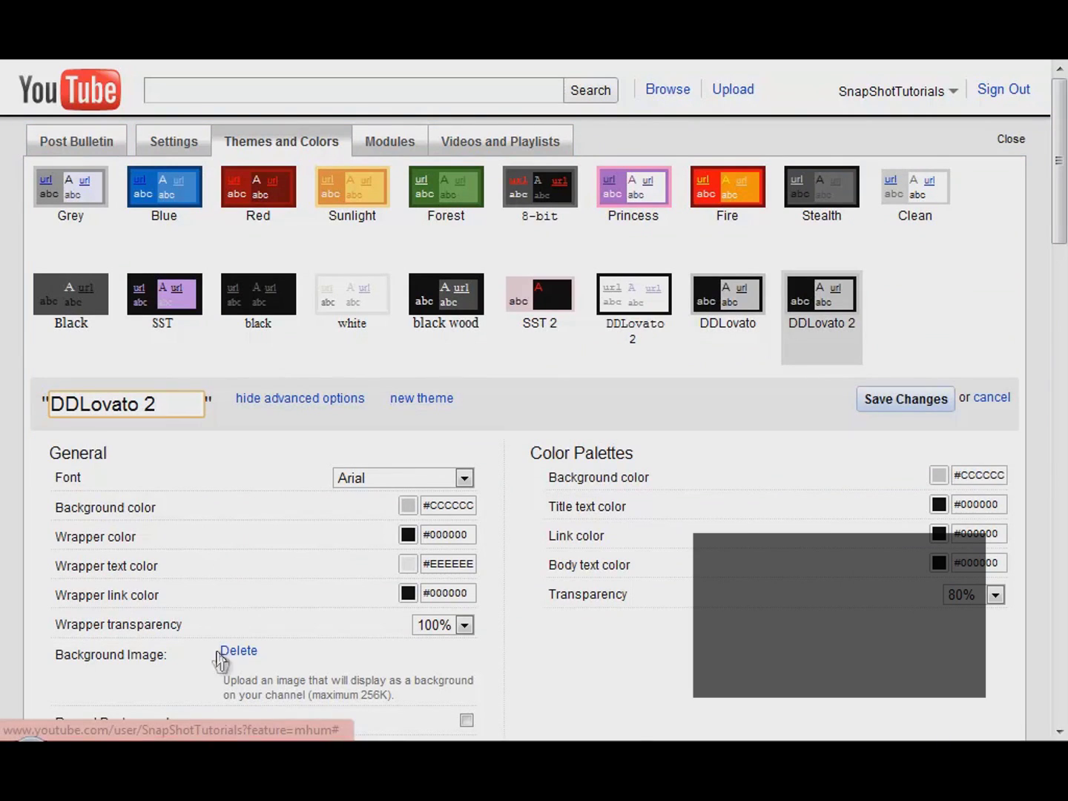
# Step: Delete the theme's current background image and choose templatehardedgedouble (1) from the Desktop as its replacement
pyautogui.click(257, 662)
pyautogui.click(256, 650)
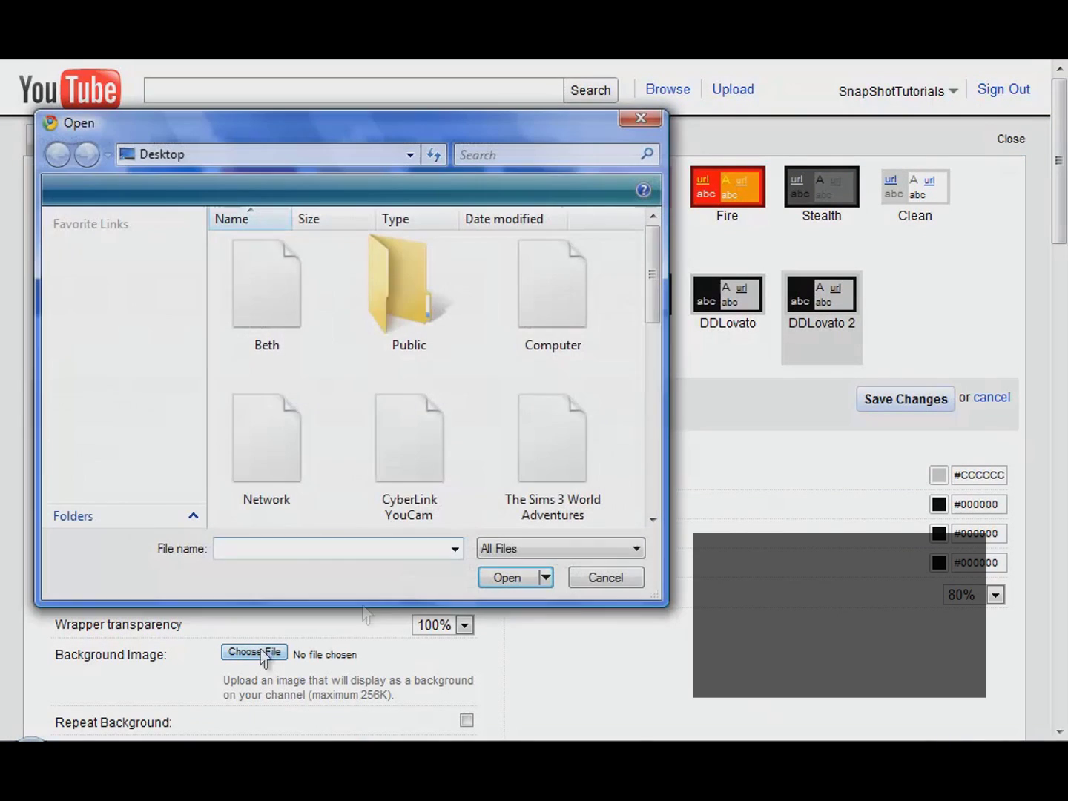
pyautogui.moveTo(650, 312); pyautogui.dragTo(648, 446)
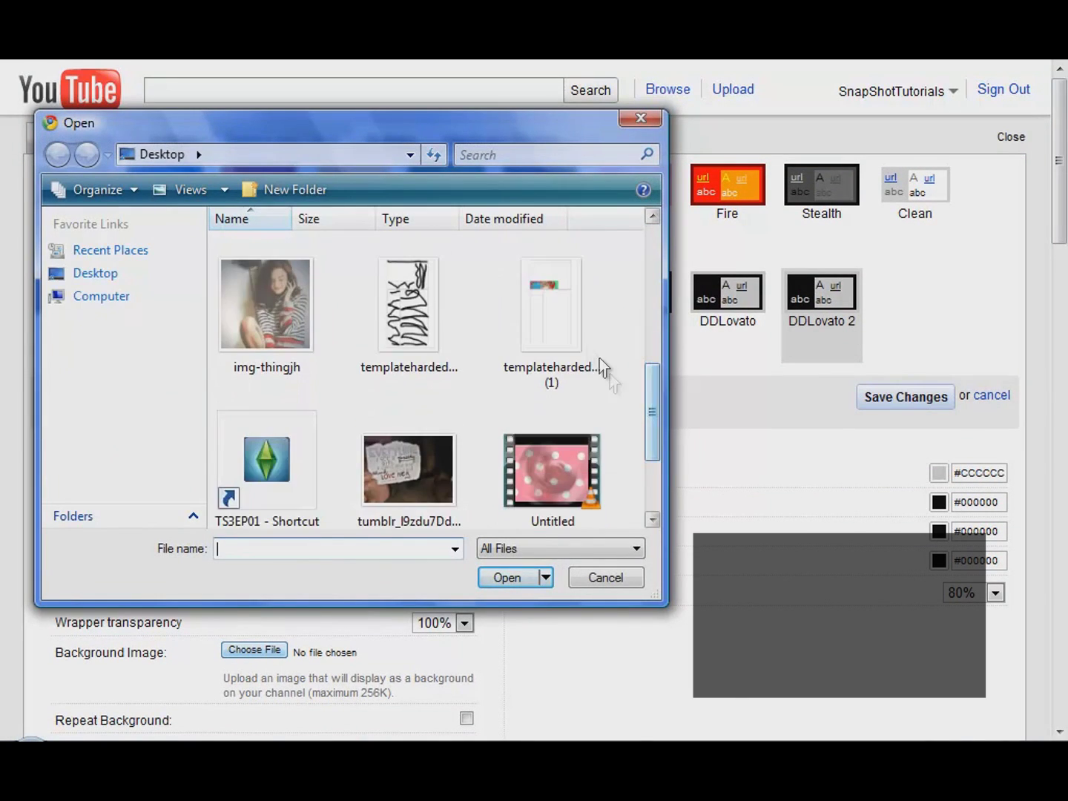
pyautogui.doubleClick(565, 334)
pyautogui.moveTo(1060, 218); pyautogui.dragTo(1035, 231)
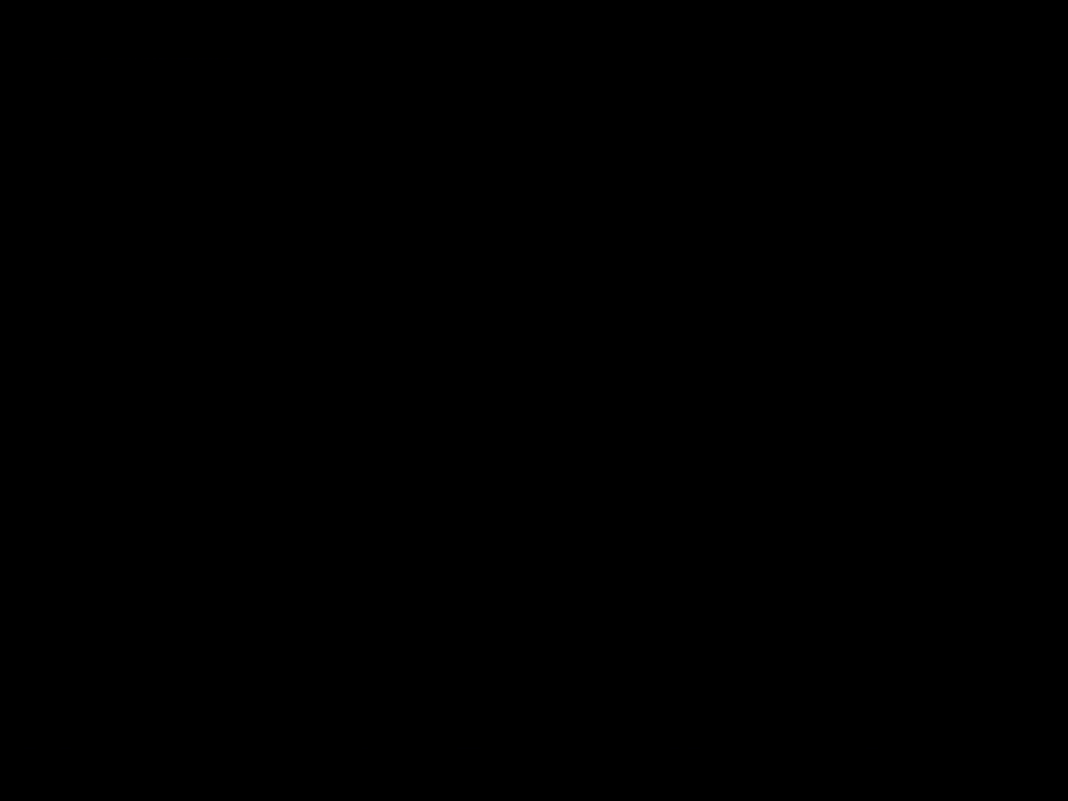